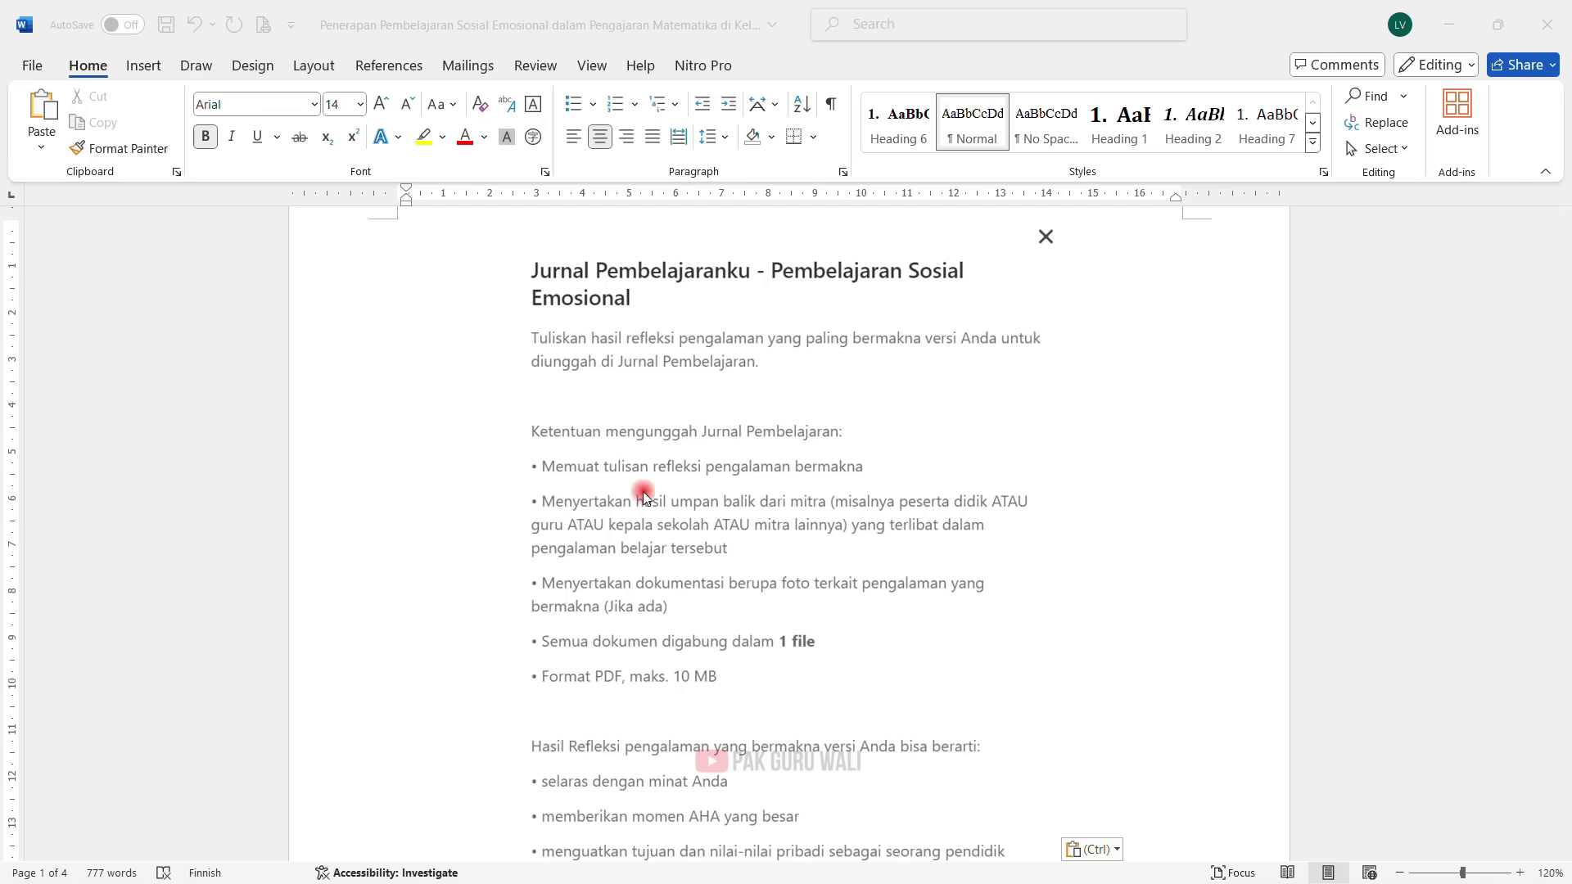
Review the journal upload requirements and meaningful-reflection criteria, temporarily underlining the key phrases in red, and clear the marks
{"action": "scroll", "coordinate": [639, 491], "scroll_direction": "down", "scroll_amount": 2}
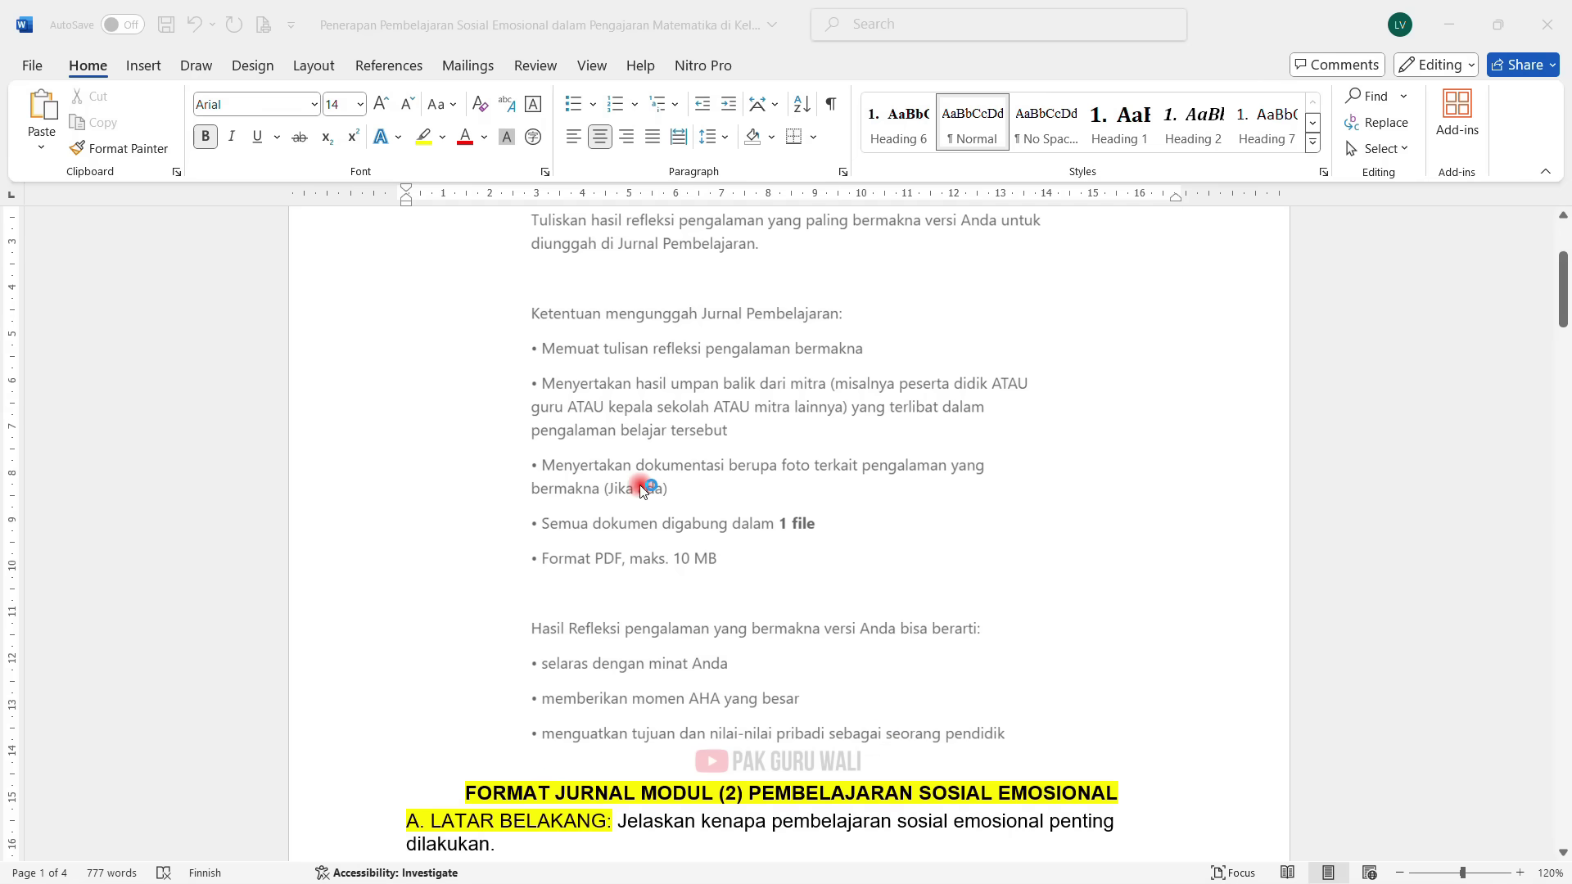
{"action": "scroll", "coordinate": [643, 488], "scroll_direction": "up", "scroll_amount": 1}
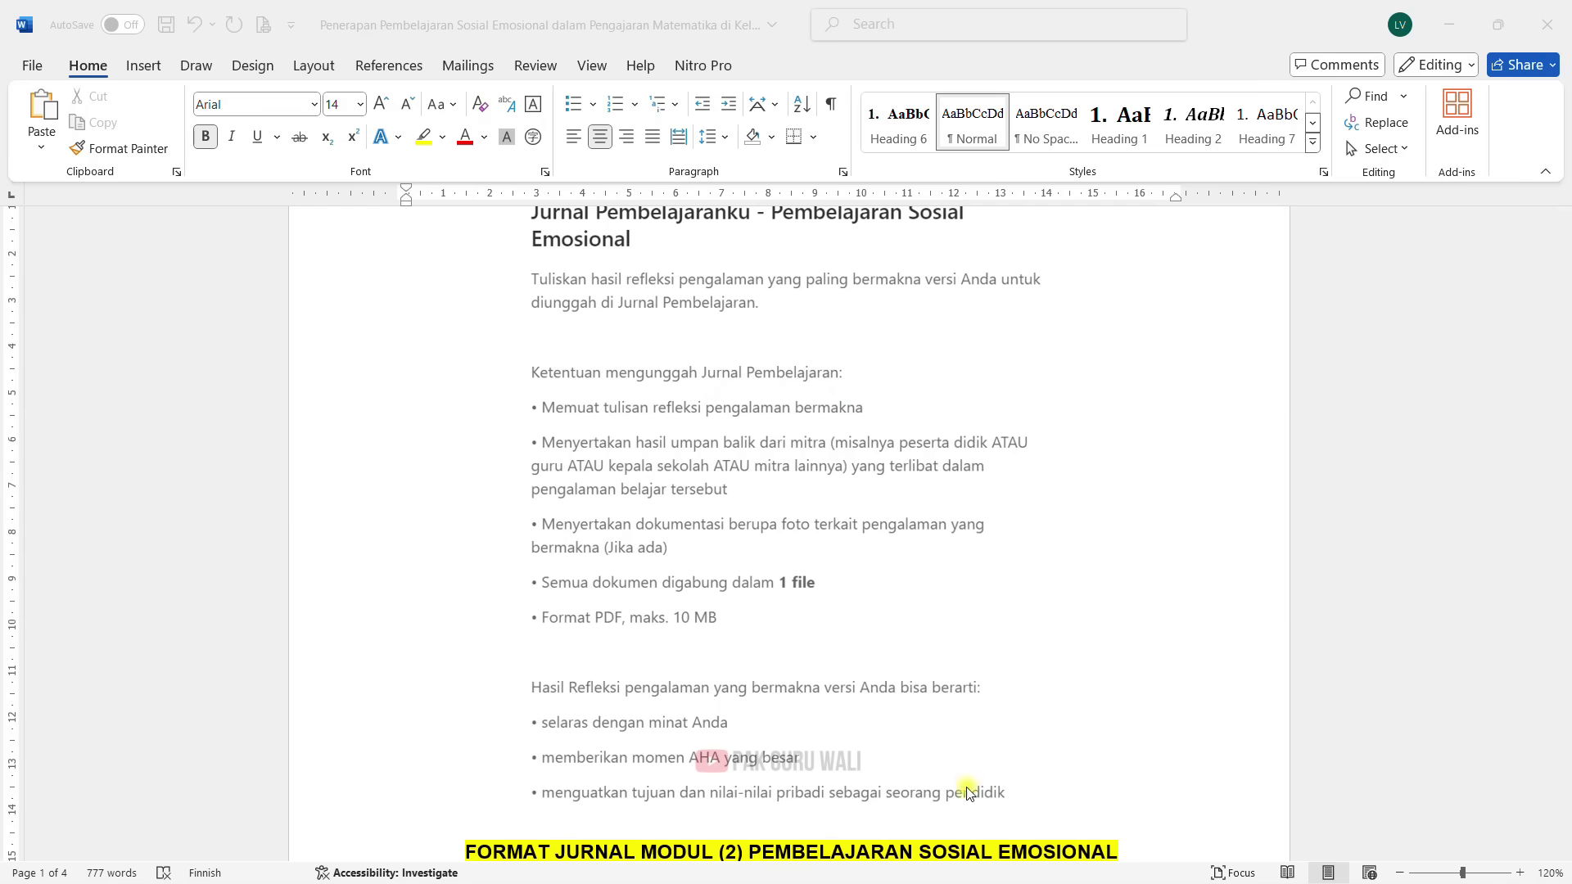
{"action": "left_click_drag", "start_coordinate": [540, 423], "coordinate": [865, 420]}
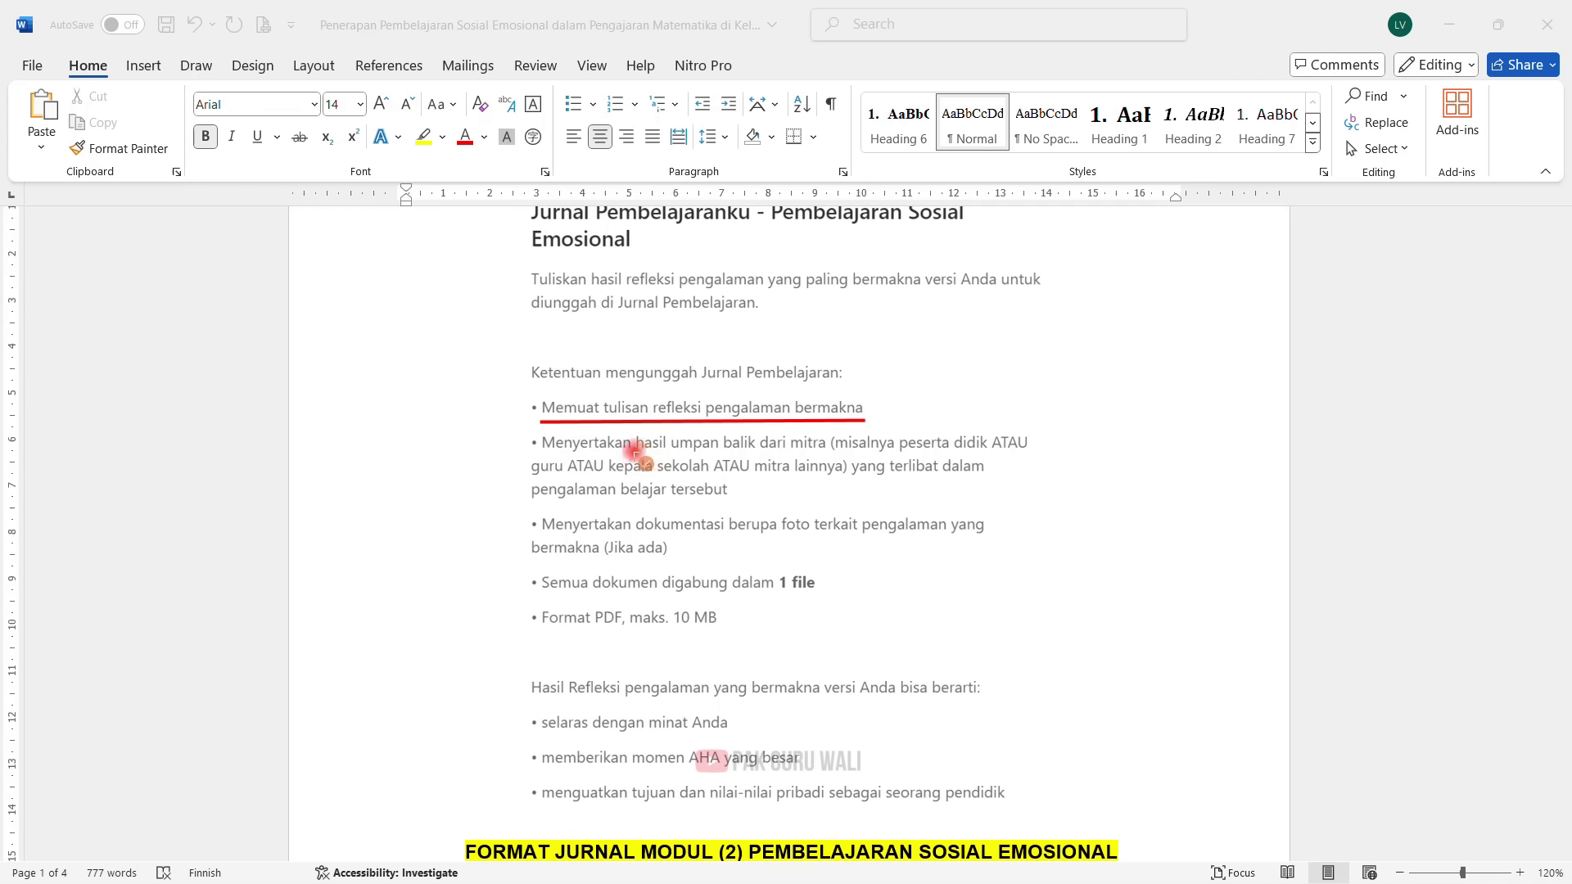
{"action": "left_click_drag", "start_coordinate": [633, 452], "coordinate": [754, 449]}
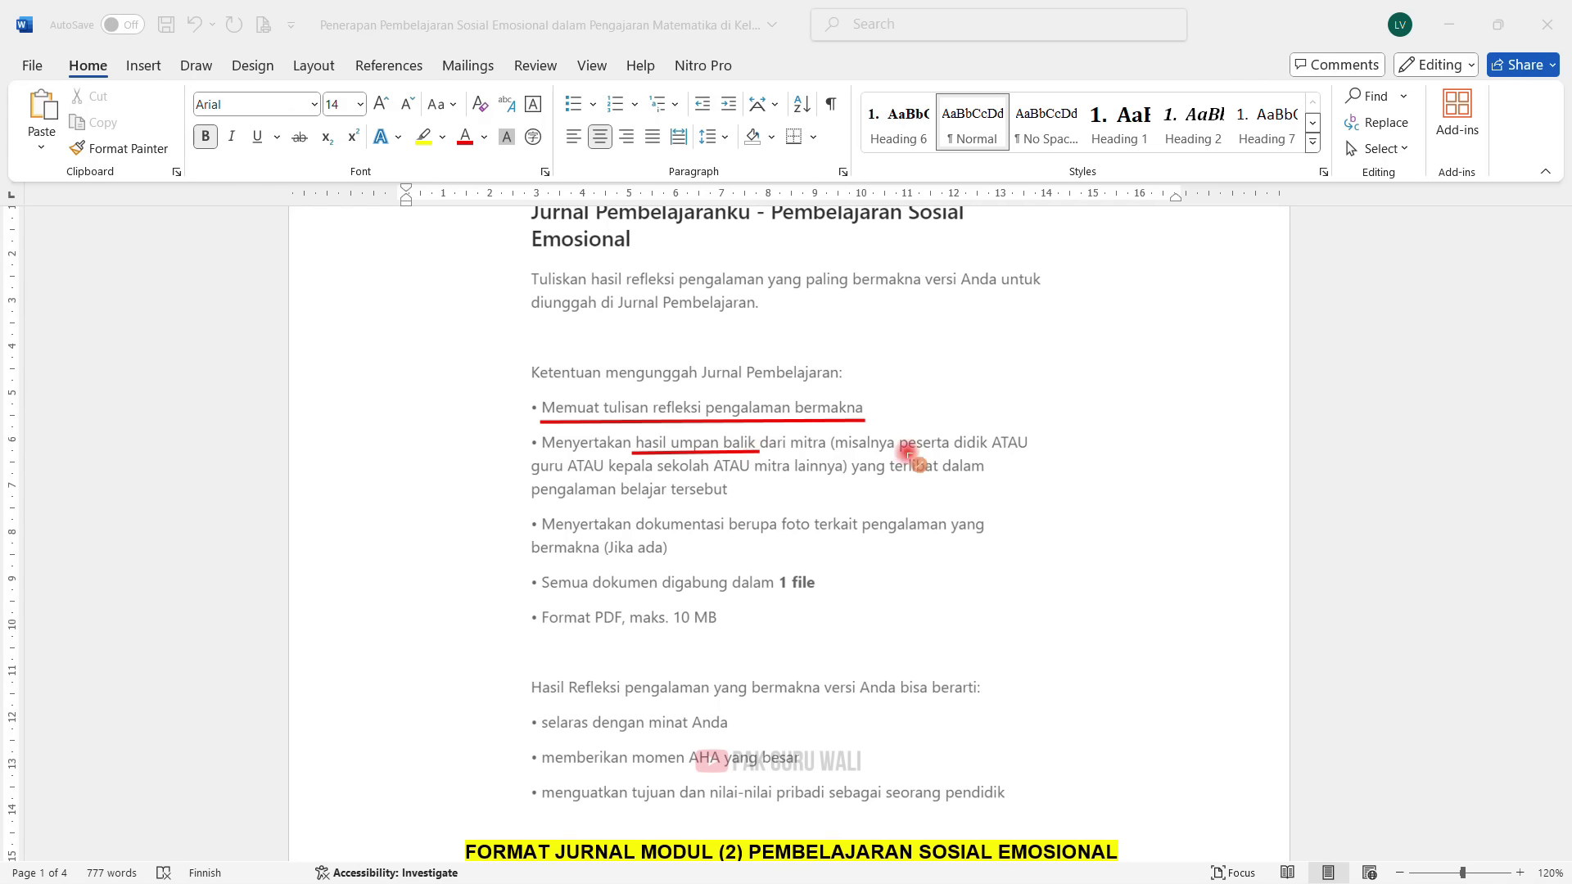
{"action": "left_click_drag", "start_coordinate": [898, 452], "coordinate": [995, 452]}
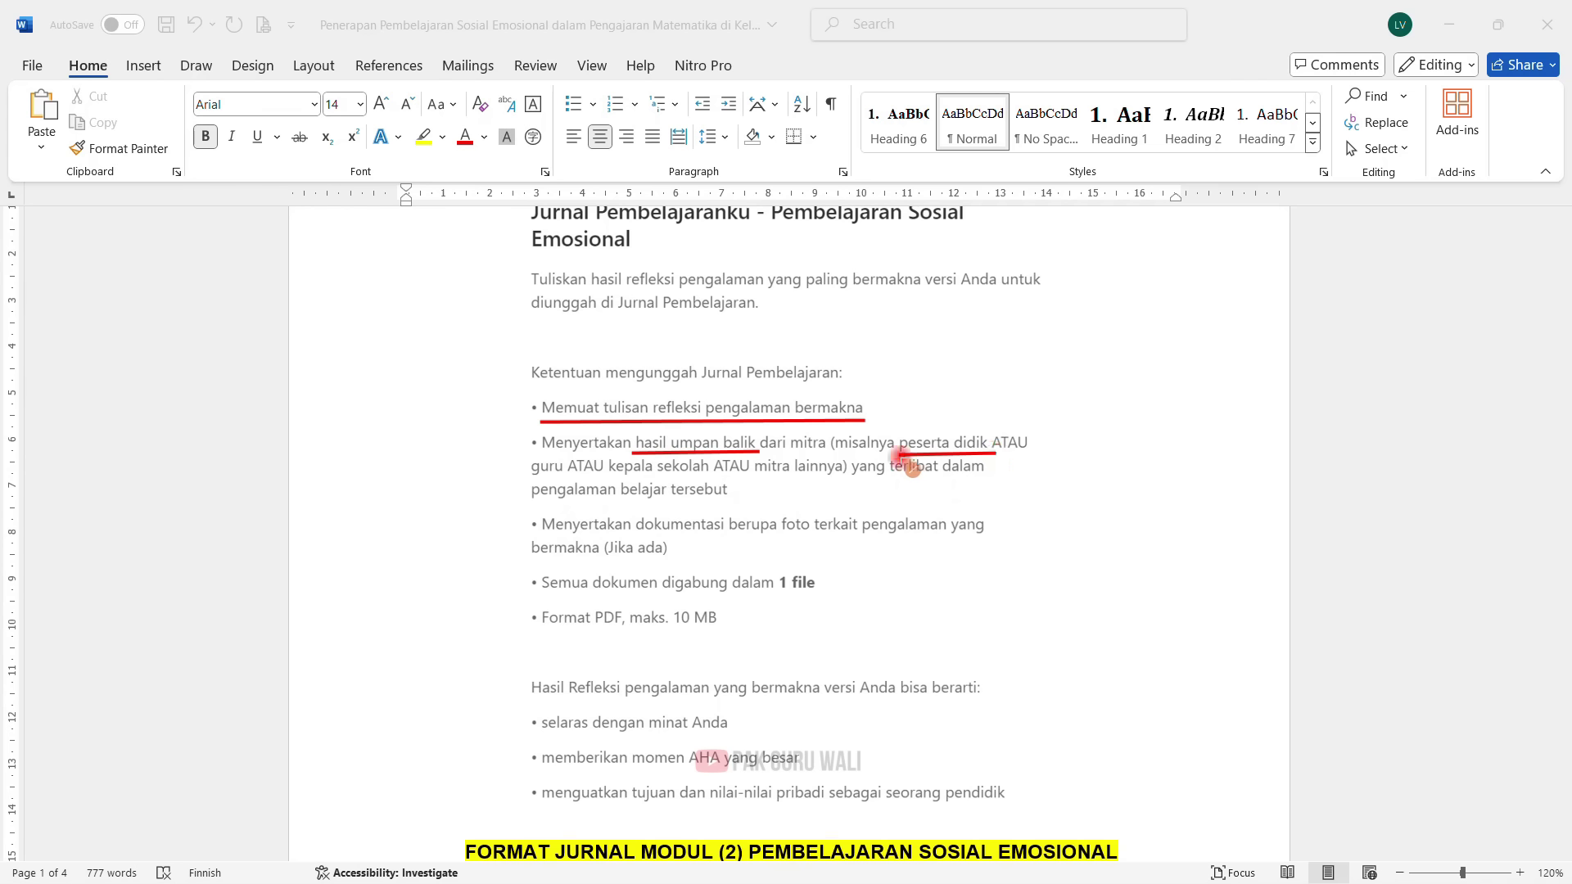
{"action": "left_click_drag", "start_coordinate": [523, 476], "coordinate": [709, 476]}
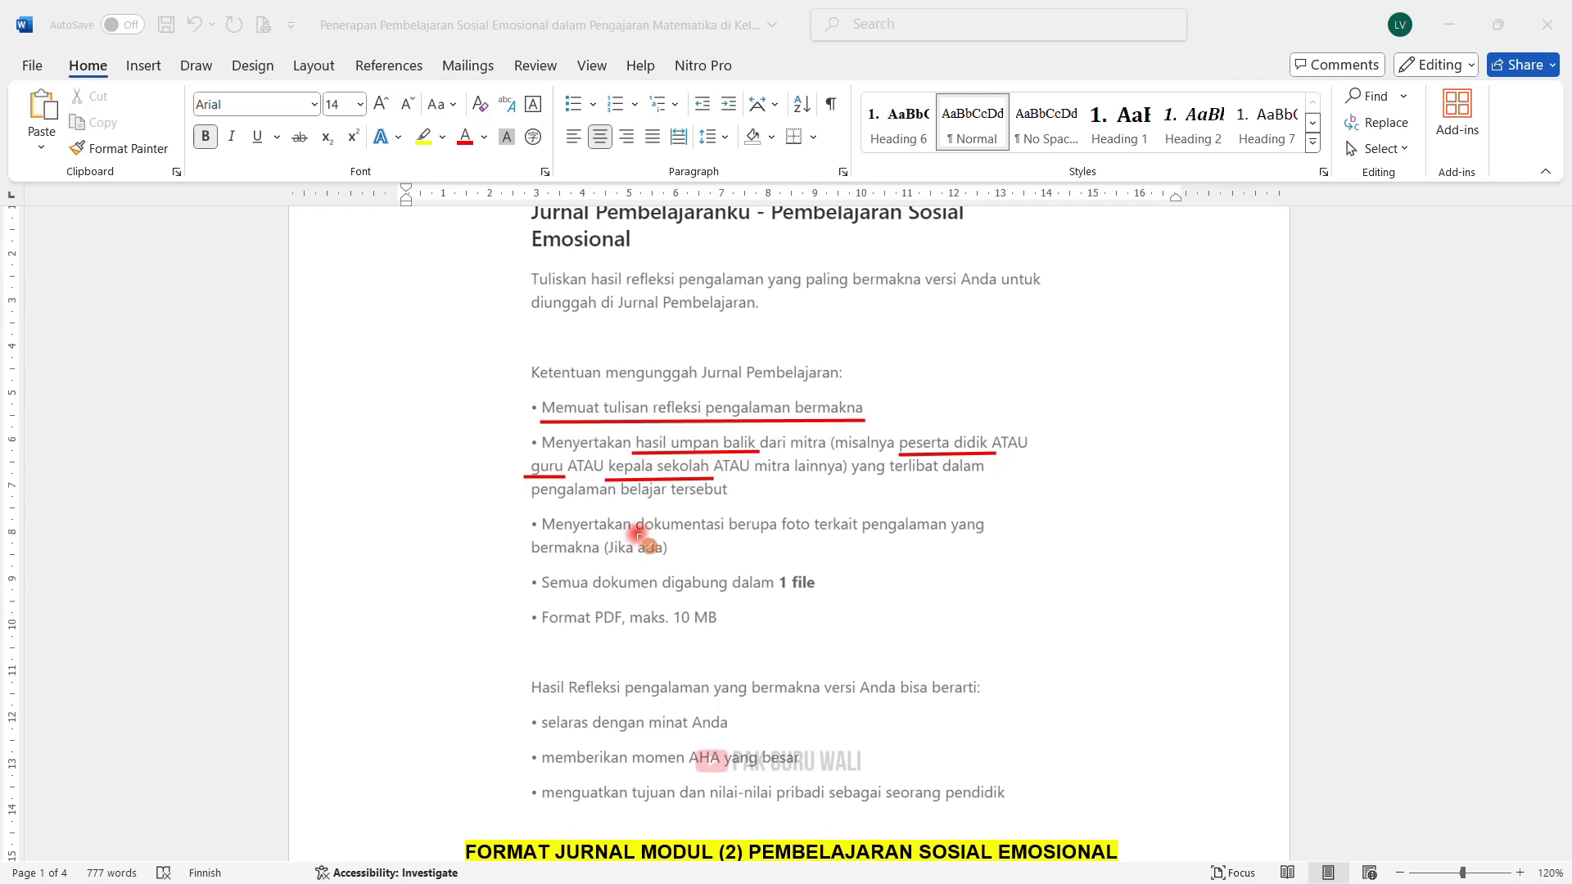
{"action": "left_click_drag", "start_coordinate": [637, 534], "coordinate": [813, 533]}
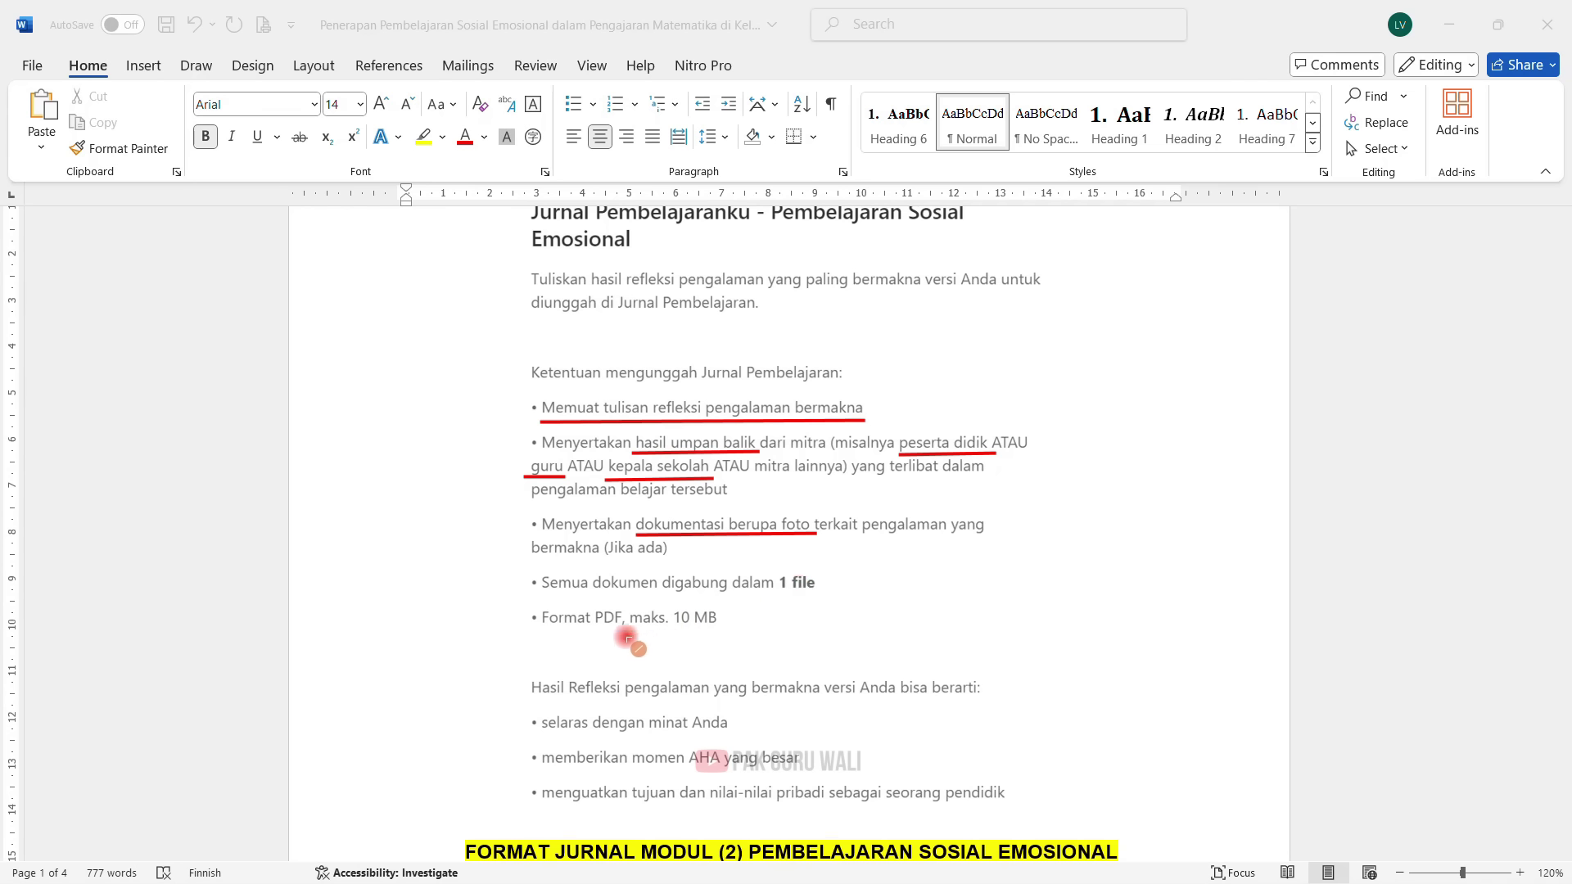
{"action": "left_click_drag", "start_coordinate": [593, 630], "coordinate": [725, 625]}
{"action": "left_click_drag", "start_coordinate": [636, 770], "coordinate": [805, 770]}
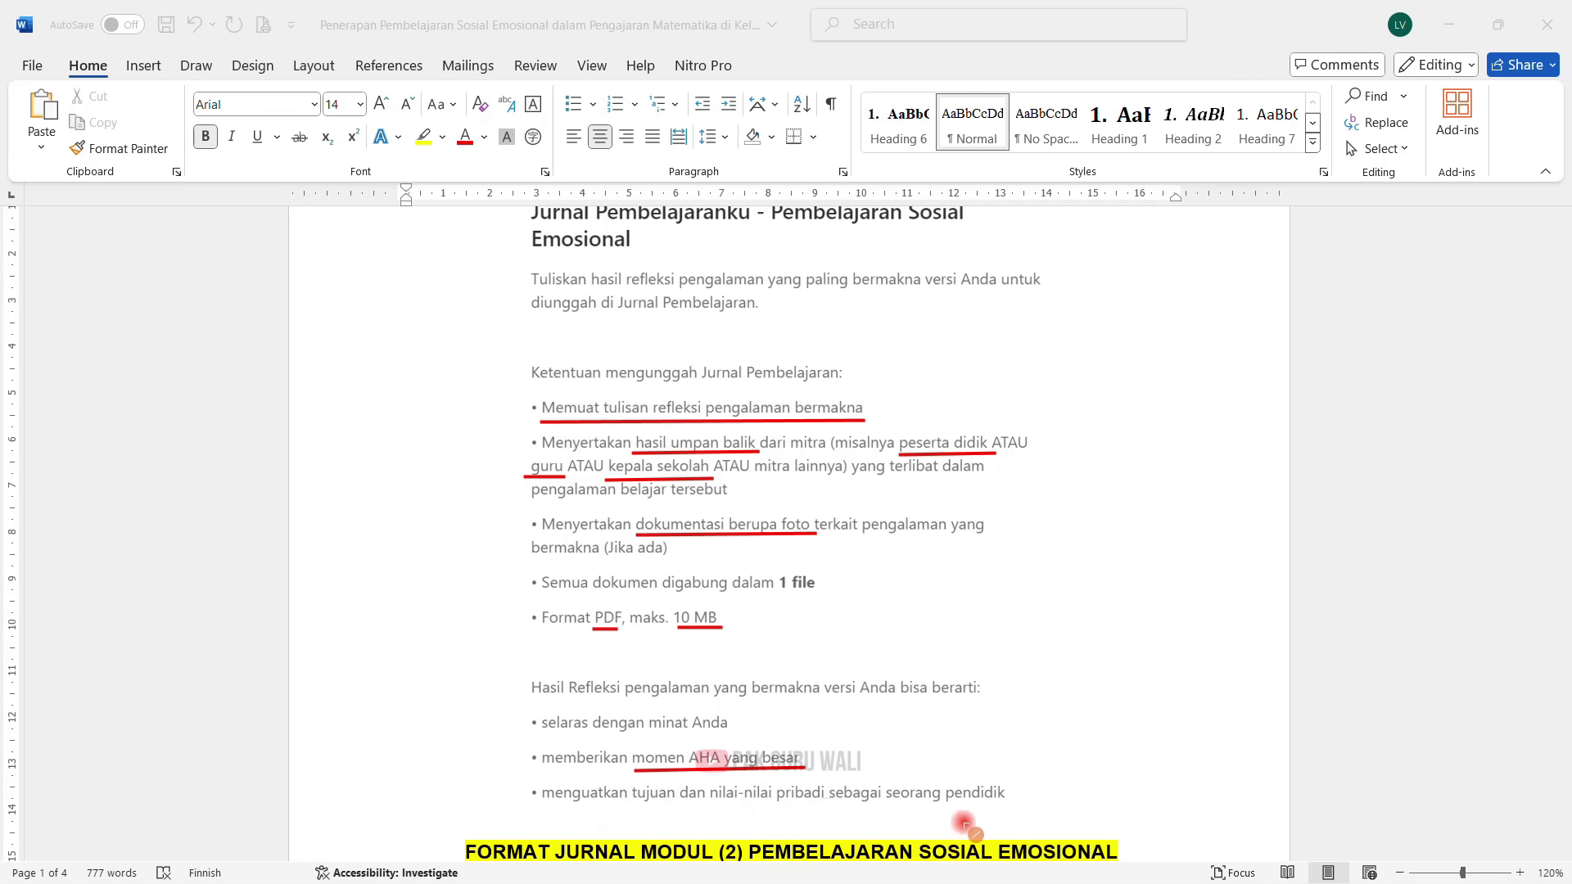
{"action": "left_click_drag", "start_coordinate": [629, 803], "coordinate": [1012, 798]}
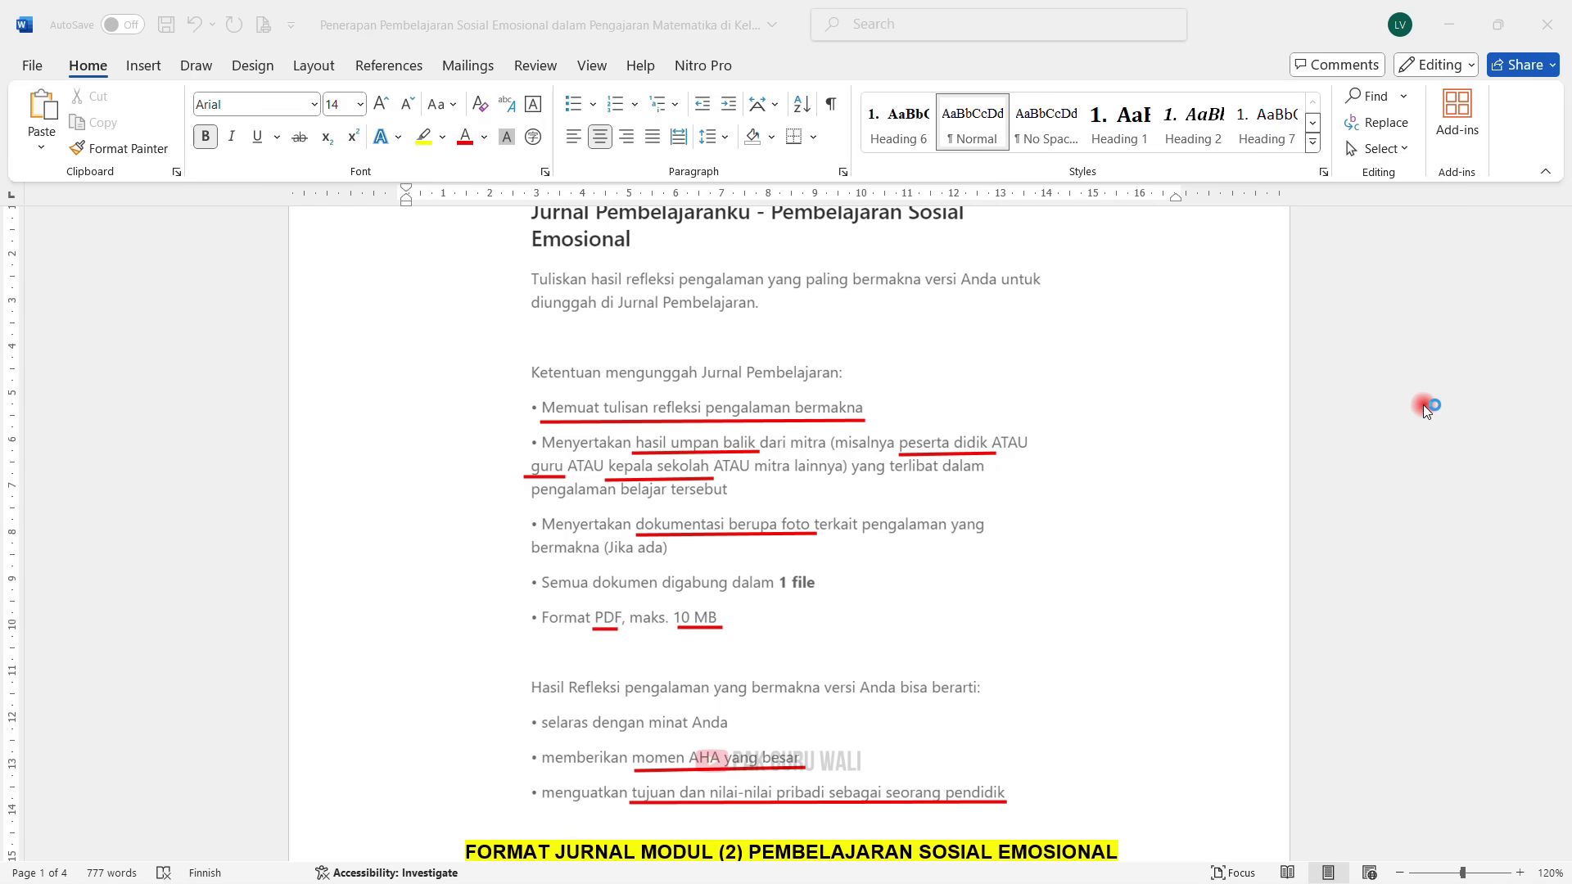
{"action": "left_click", "coordinate": [1453, 365]}
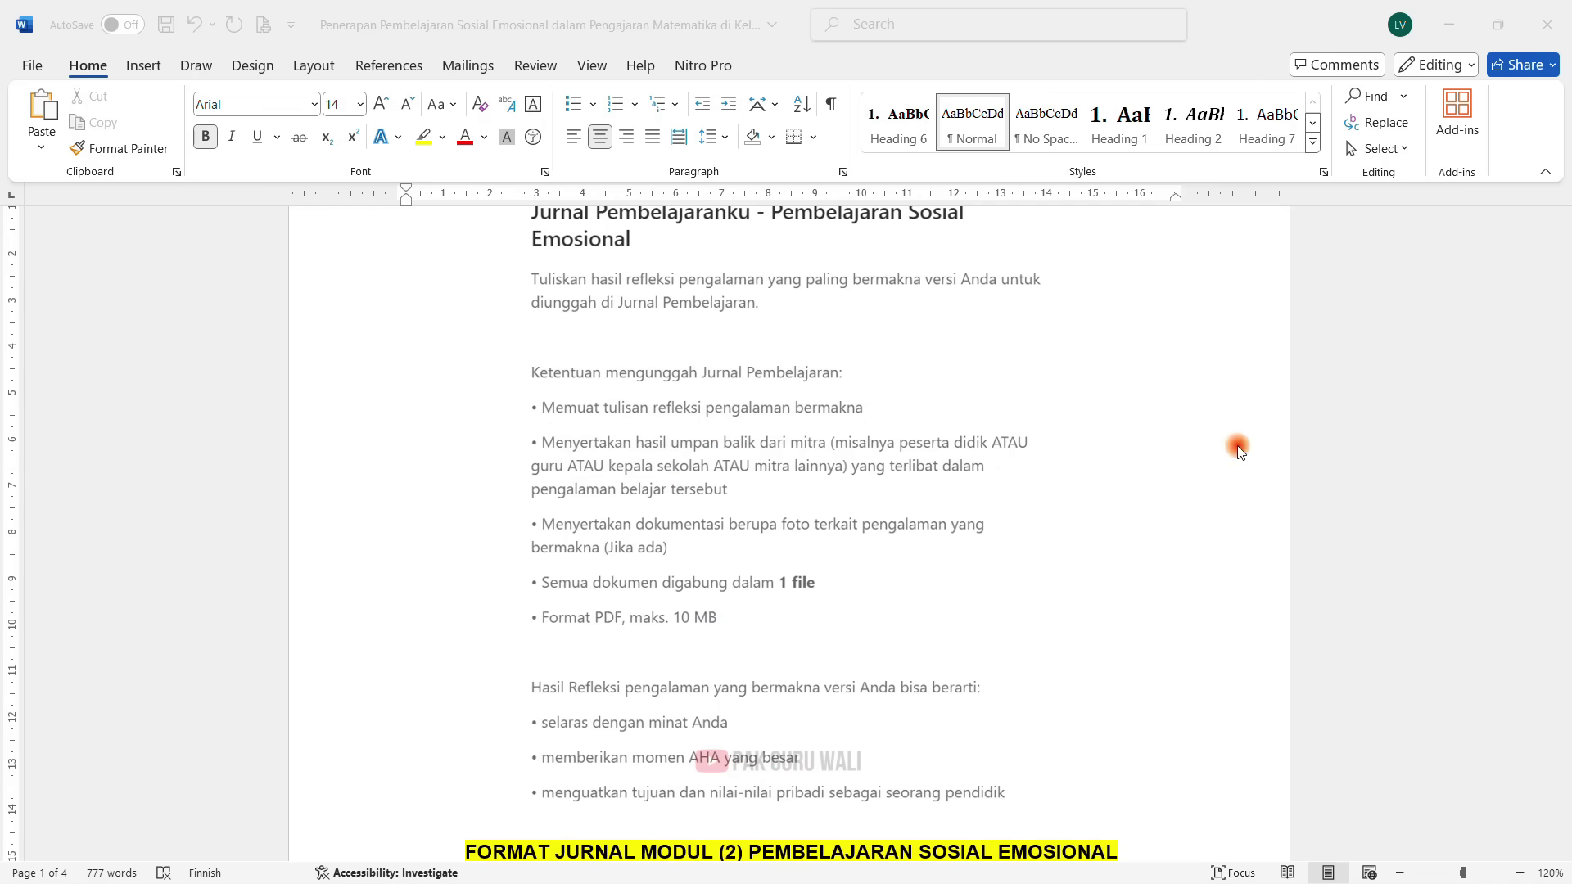
Indent the heading line "B. BUAT RANCANGAN PEMBELAJARAN BERORIENTASI PSE" in the journal format outline by one tab stop
{"action": "scroll", "coordinate": [755, 566], "scroll_direction": "down", "scroll_amount": 6}
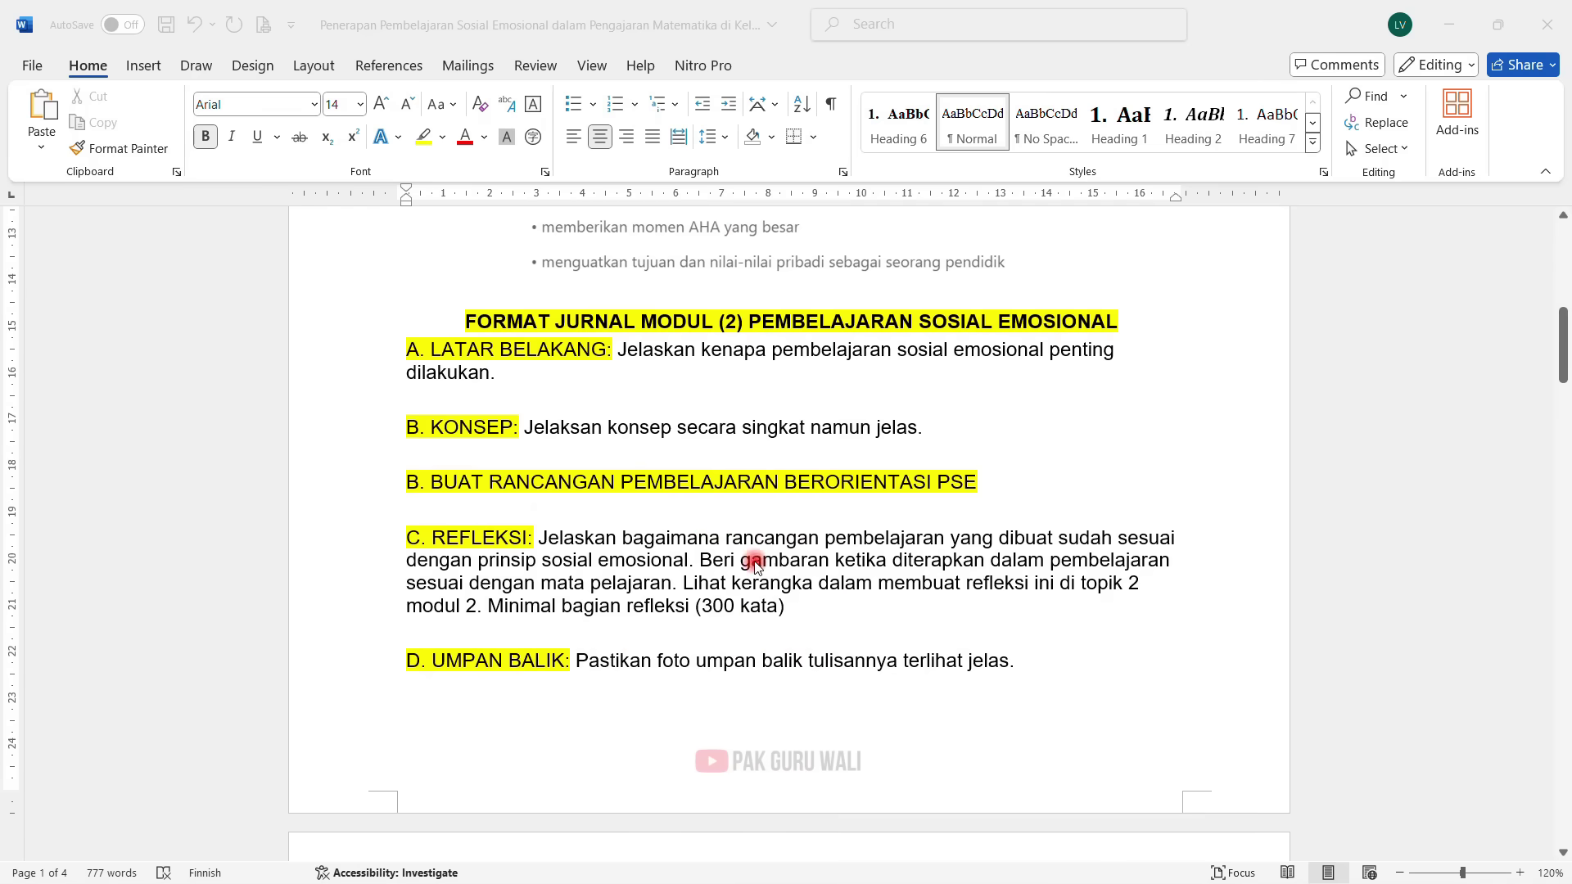
{"action": "scroll", "coordinate": [754, 565], "scroll_direction": "down", "scroll_amount": 1}
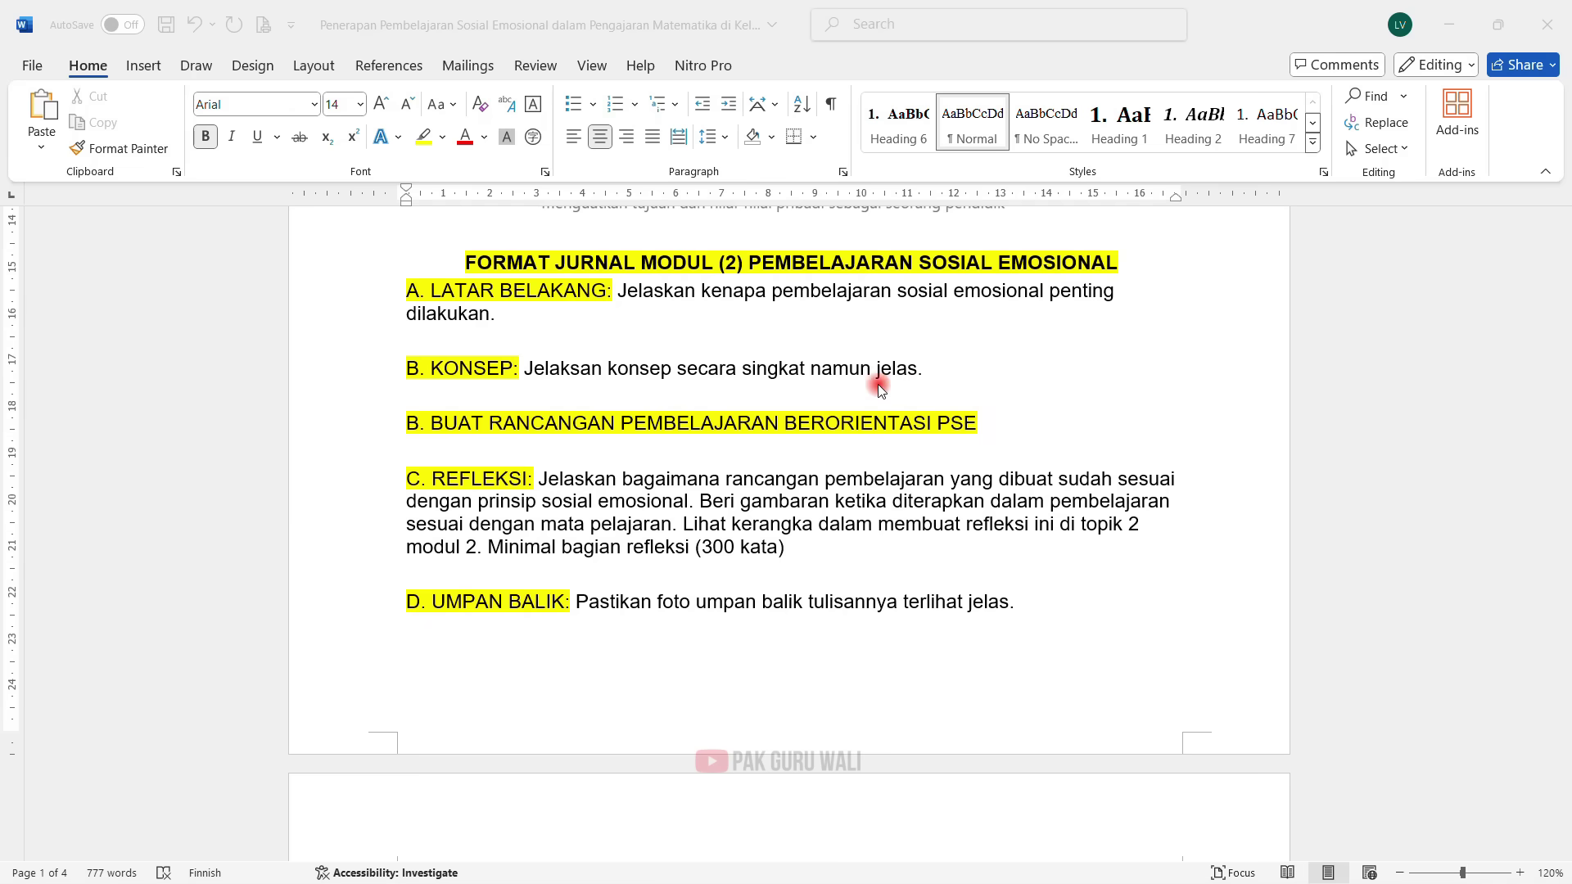
{"action": "left_click", "coordinate": [401, 428]}
{"action": "left_click", "coordinate": [407, 429]}
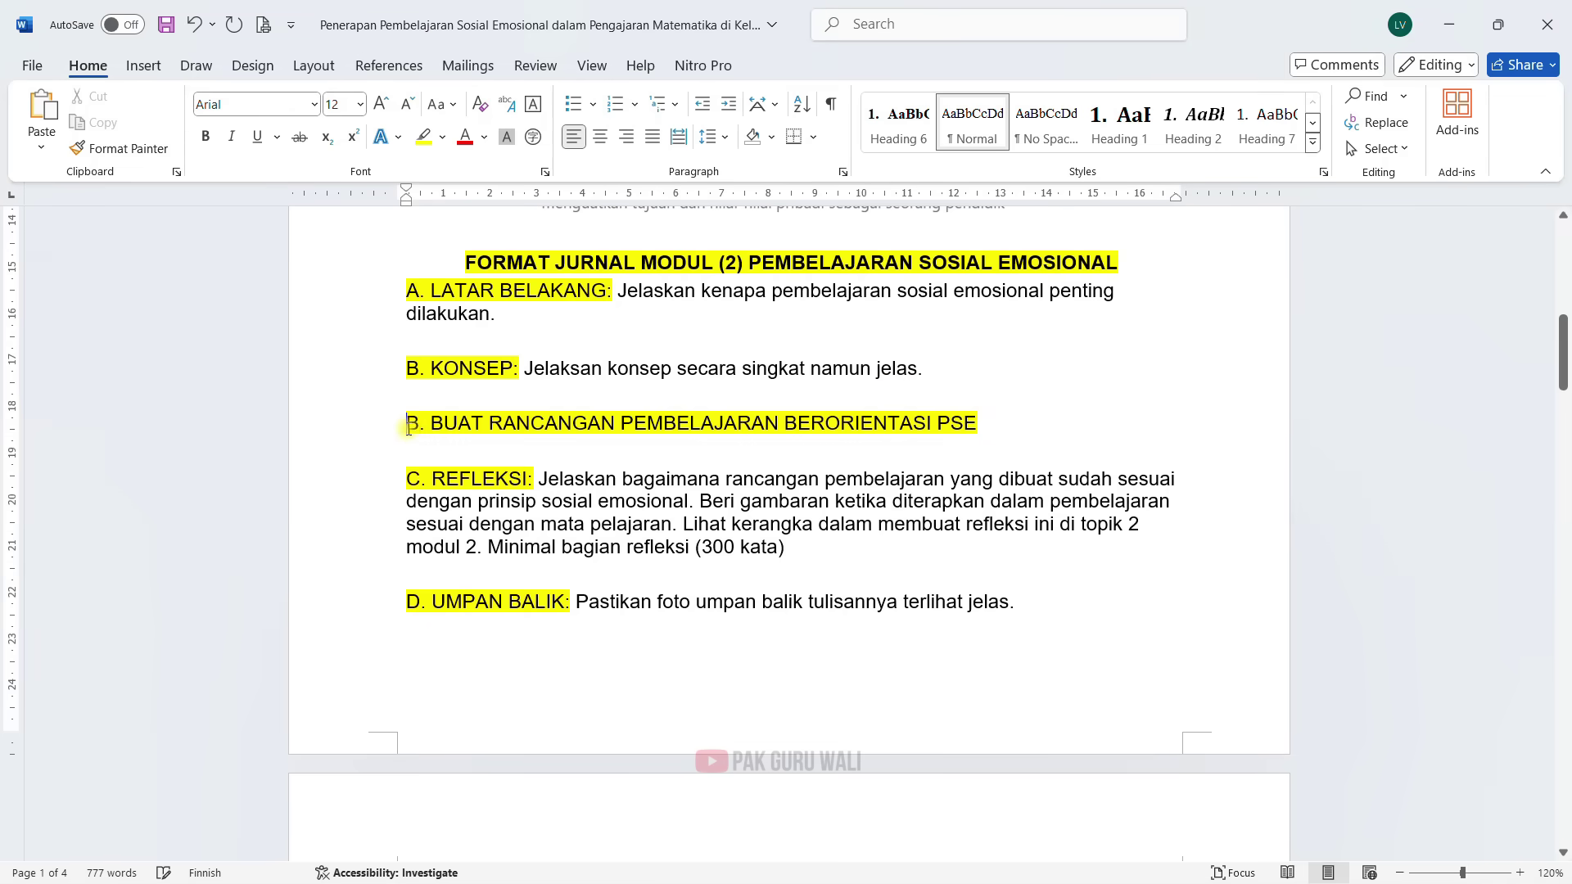
{"action": "key", "text": "Tab"}
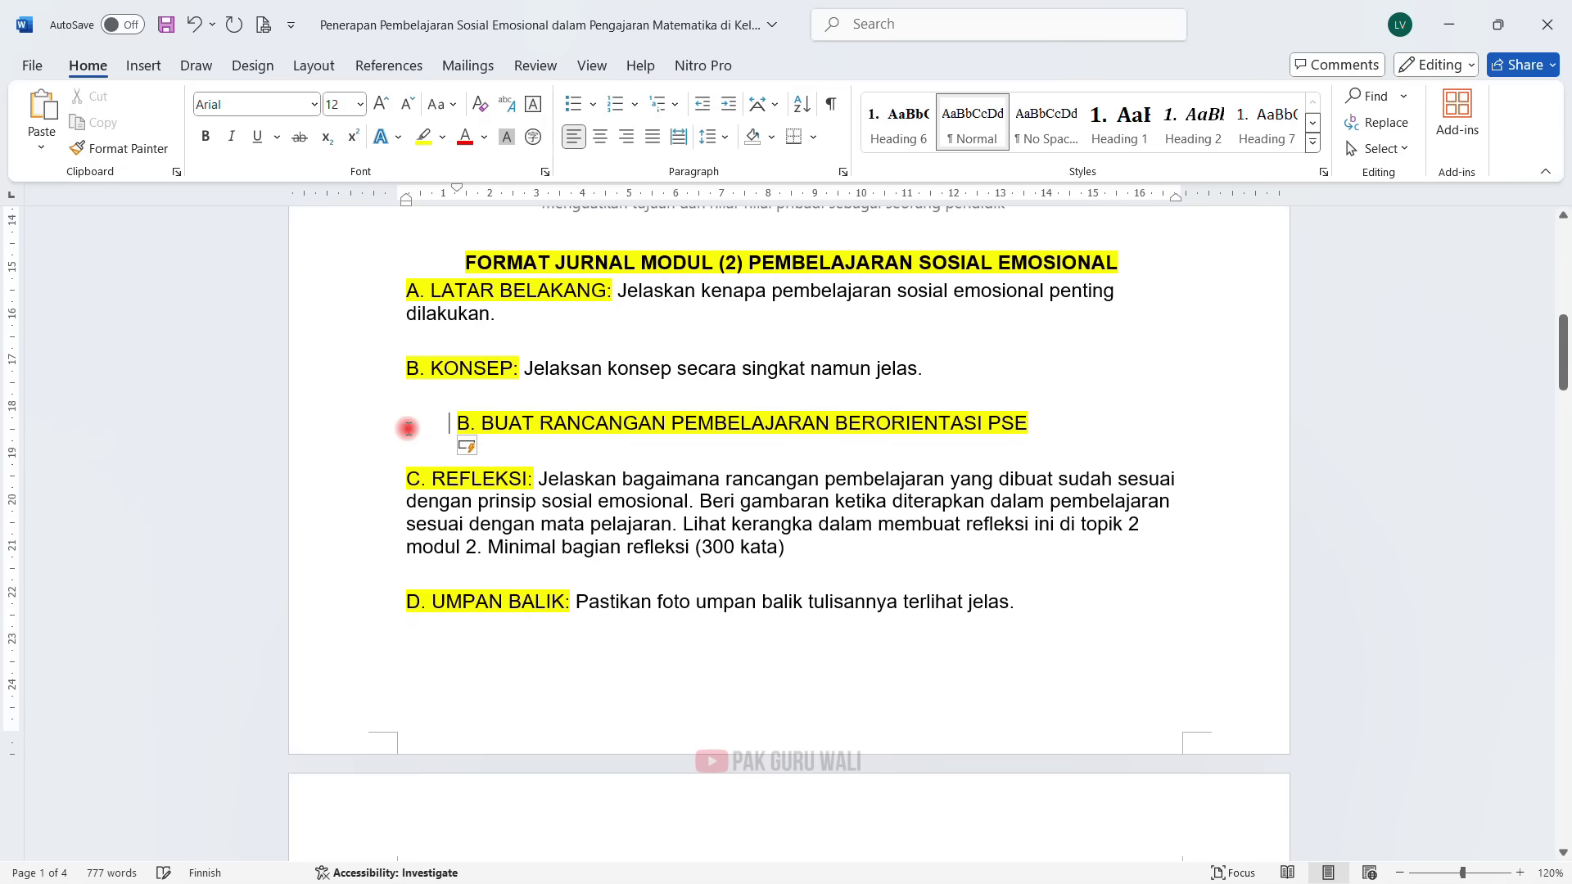
{"action": "left_click", "coordinate": [1059, 421]}
{"action": "left_click", "coordinate": [449, 529]}
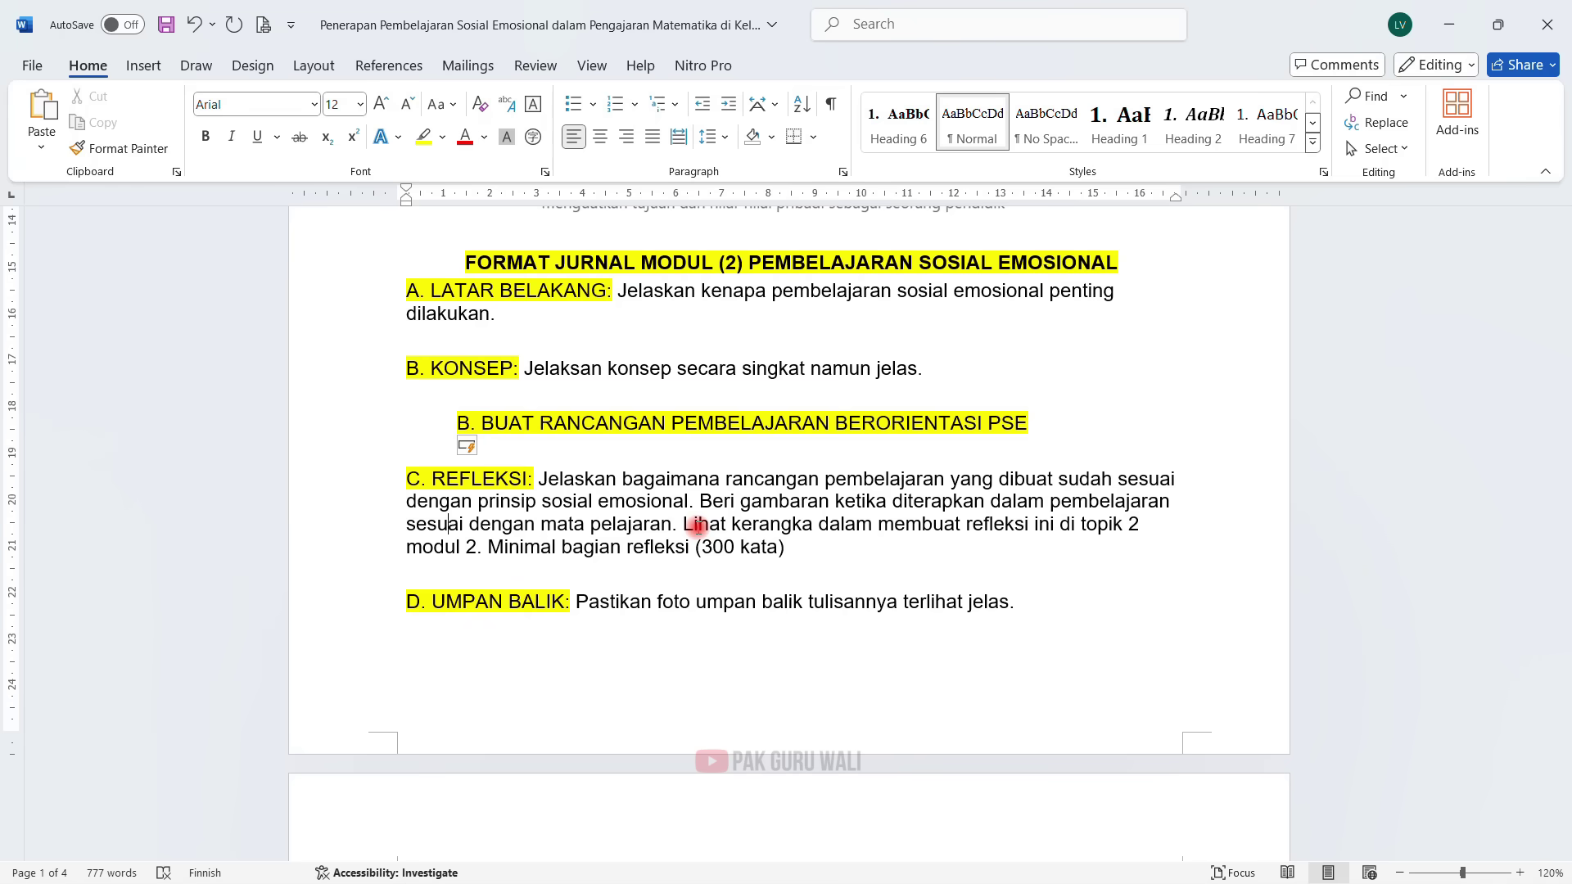
{"action": "left_click", "coordinate": [695, 527]}
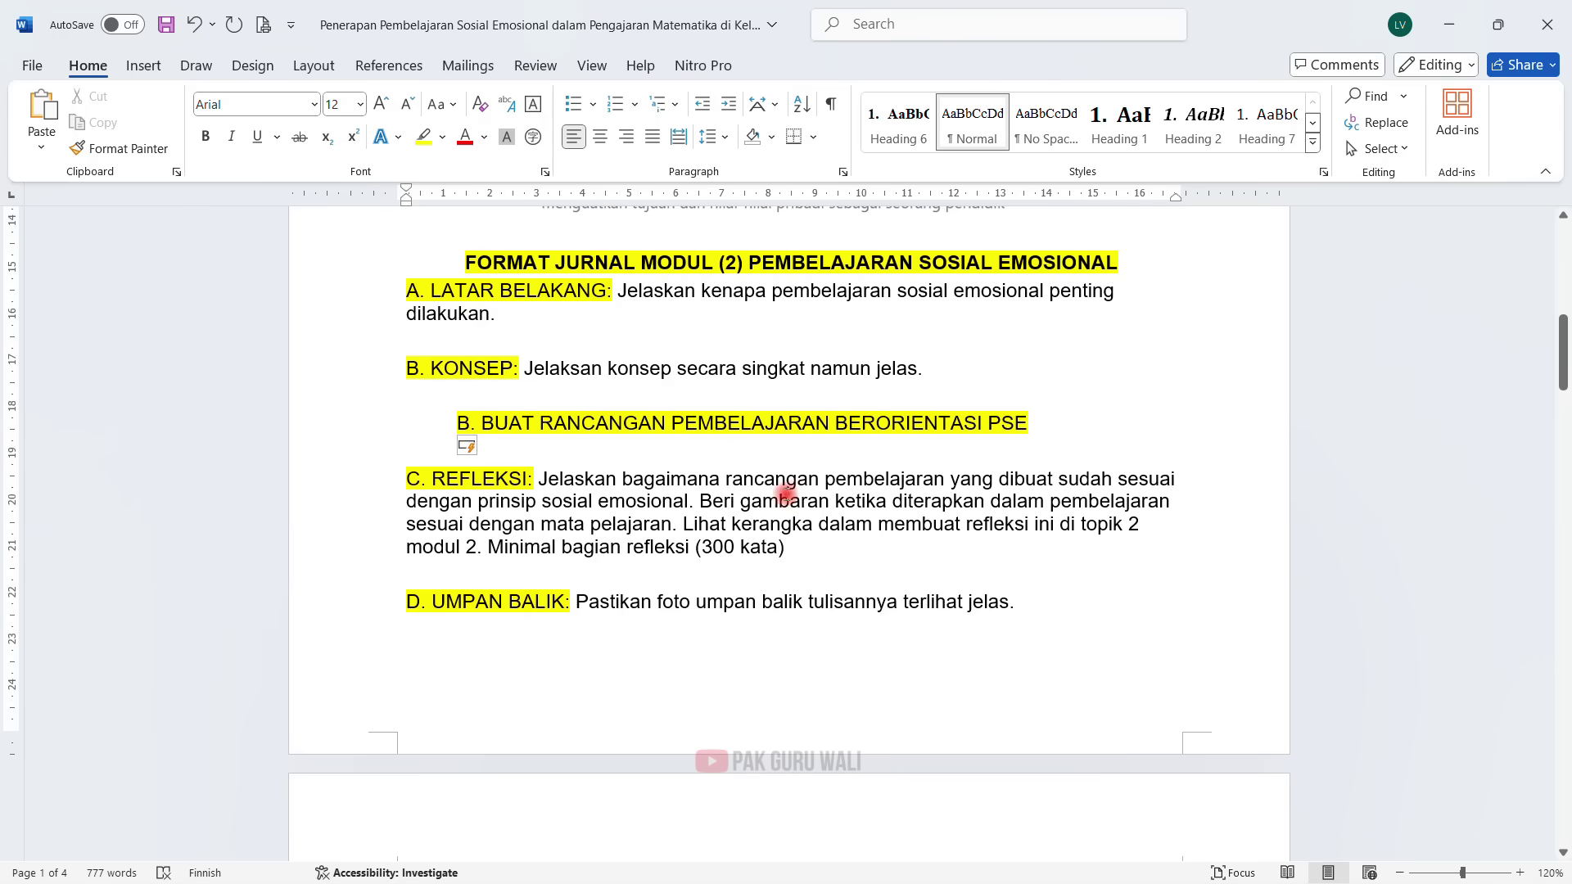
Replace the word "Pengajaran" with "Pelajaran" in the journal's title on page 2
{"action": "scroll", "coordinate": [786, 495], "scroll_direction": "down", "scroll_amount": 6}
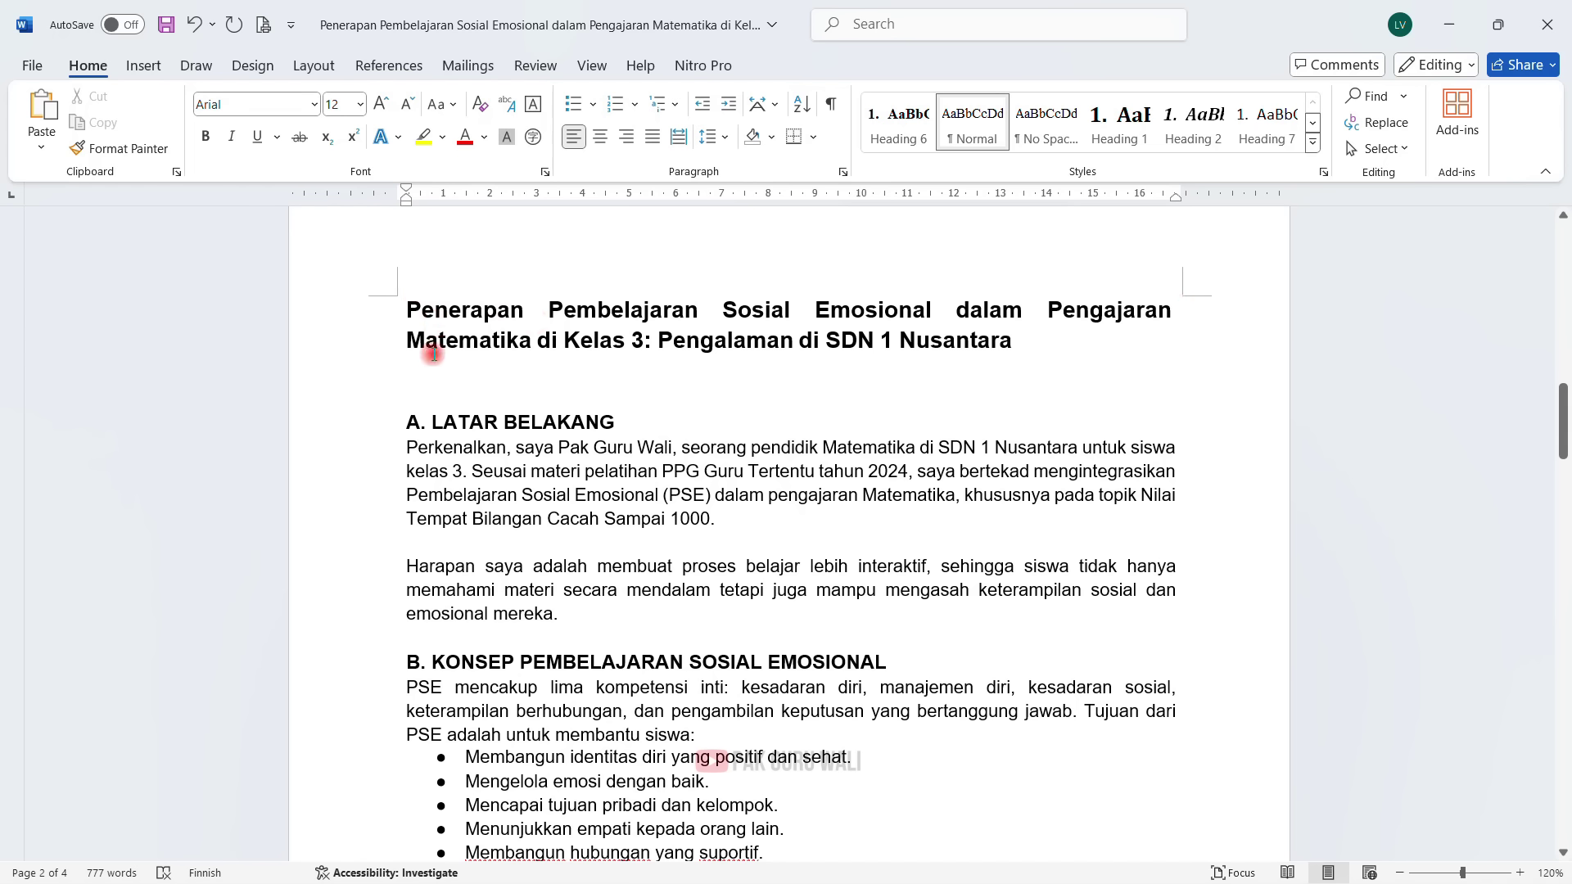
{"action": "double_click", "coordinate": [1113, 312]}
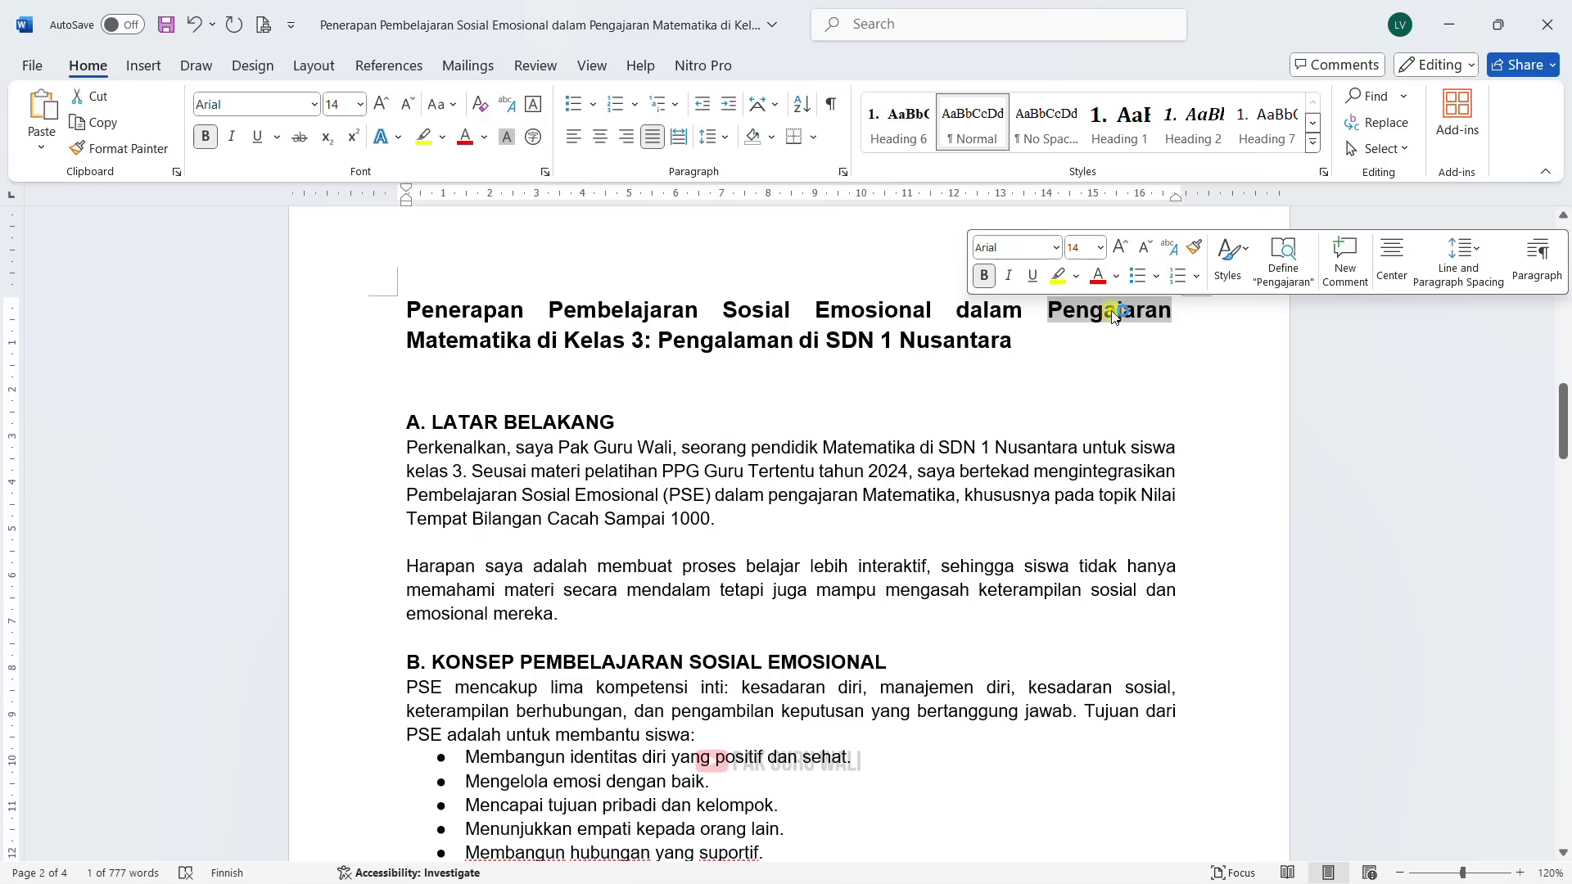
{"action": "type", "text": "Pel"}
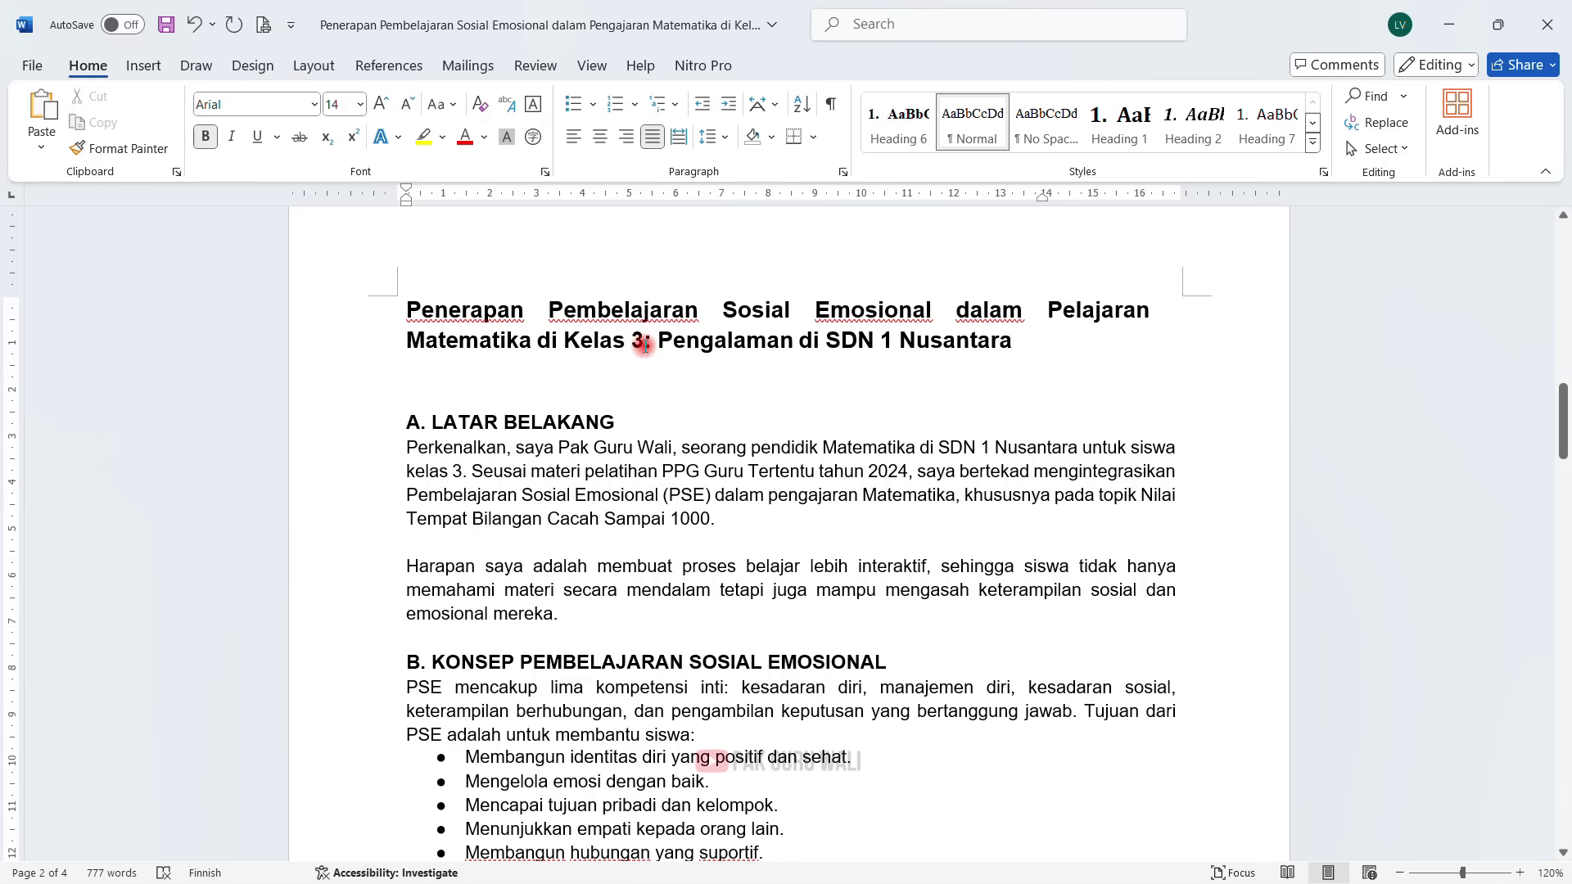
Add "SD" after "Kelas 3" in the title and after "kelas 3" in the first Latar Belakang paragraph
{"action": "type", "text": "SD"}
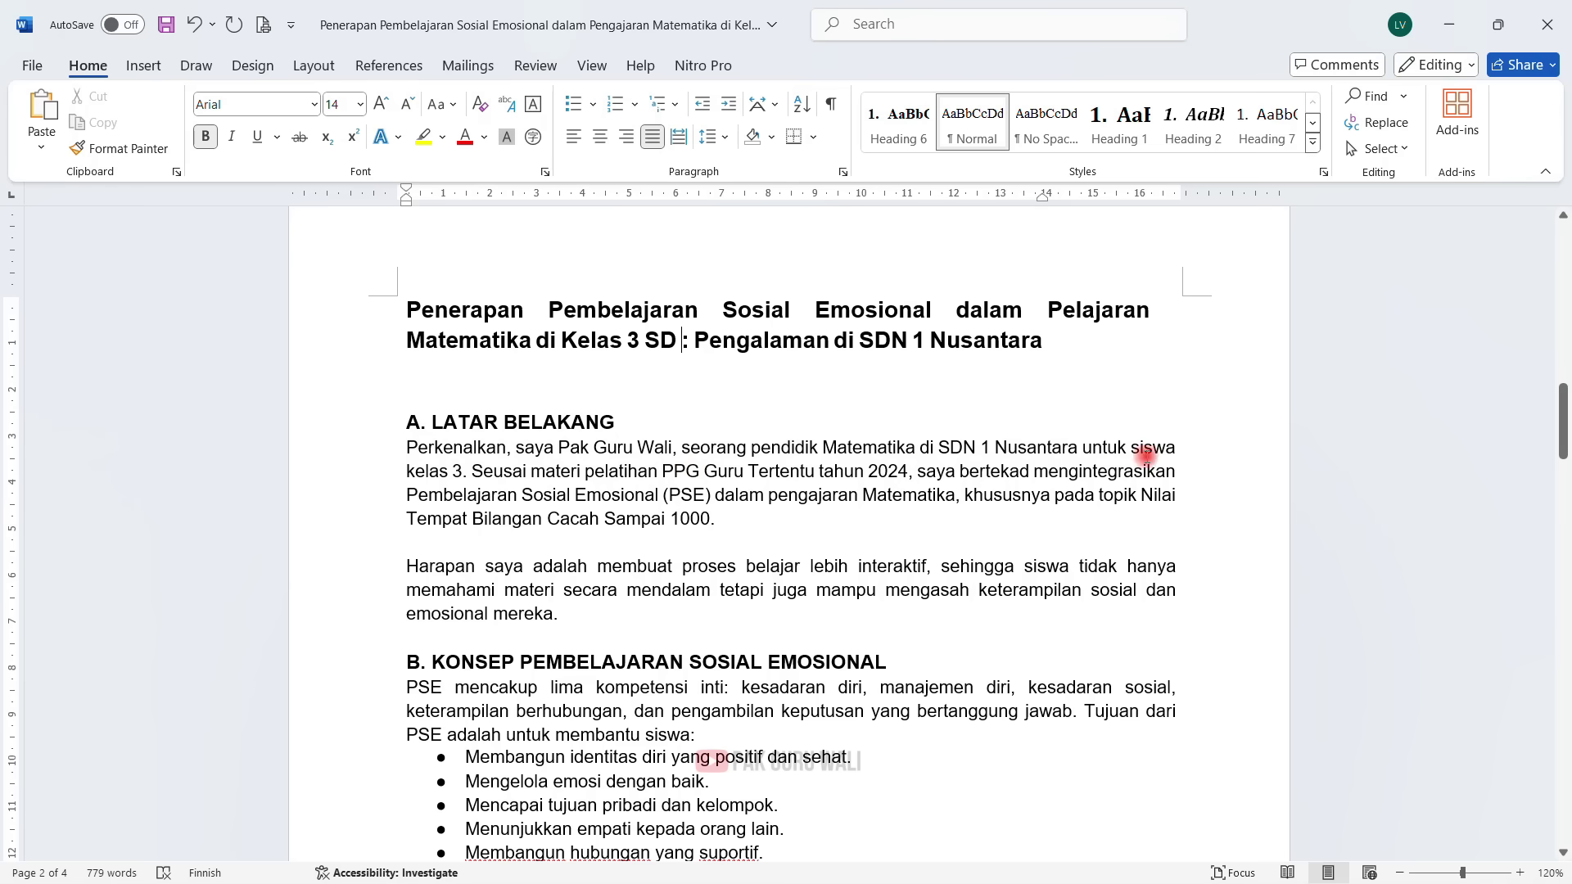
{"action": "left_click", "coordinate": [459, 473]}
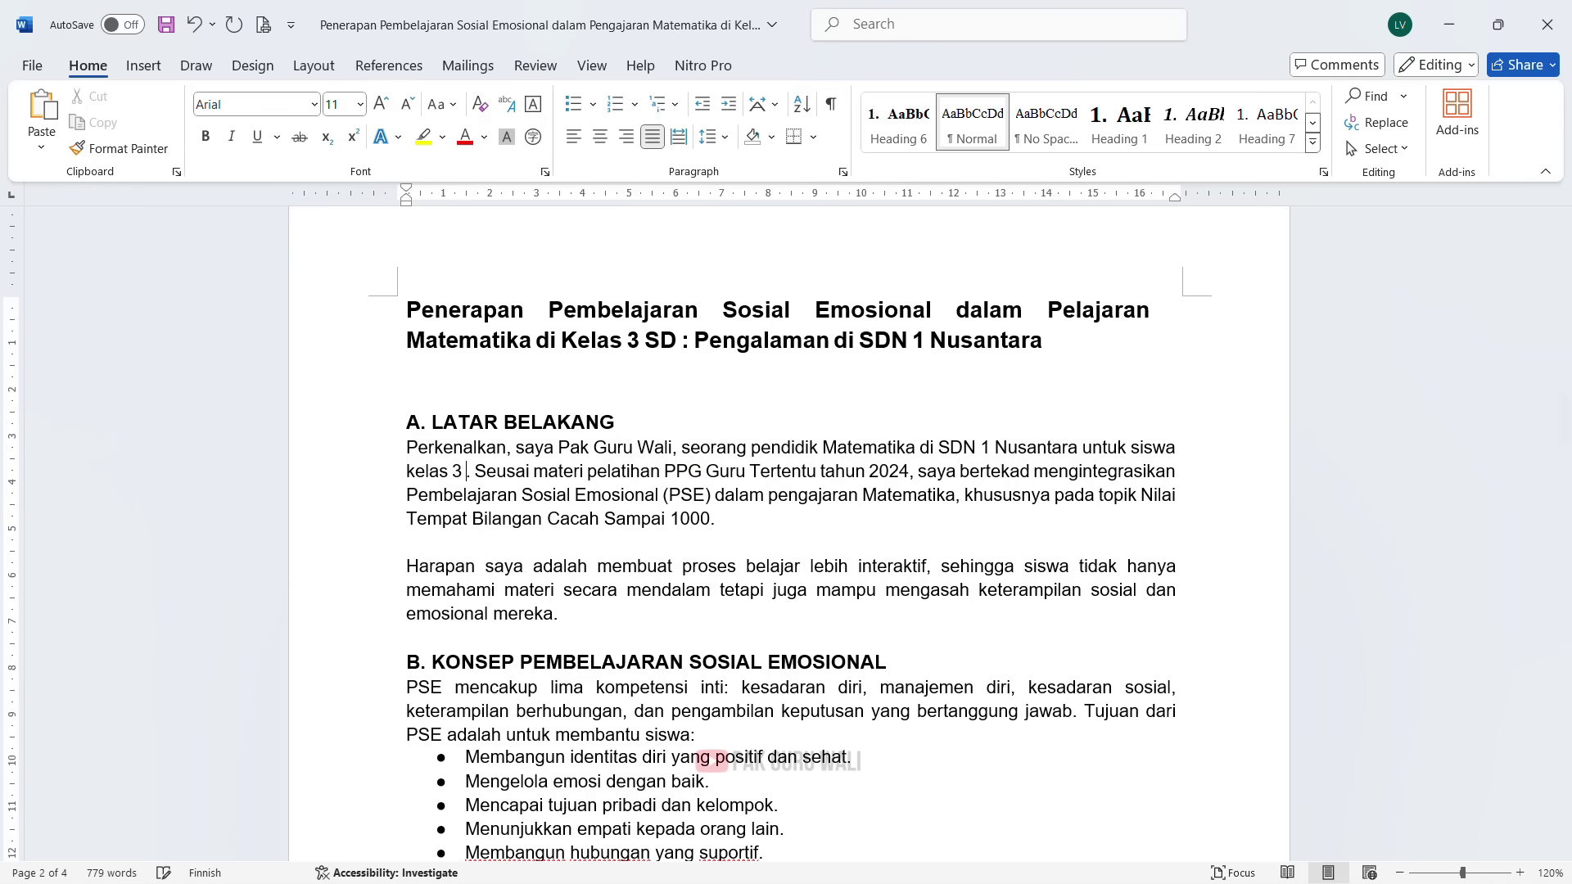
{"action": "type", "text": "SD"}
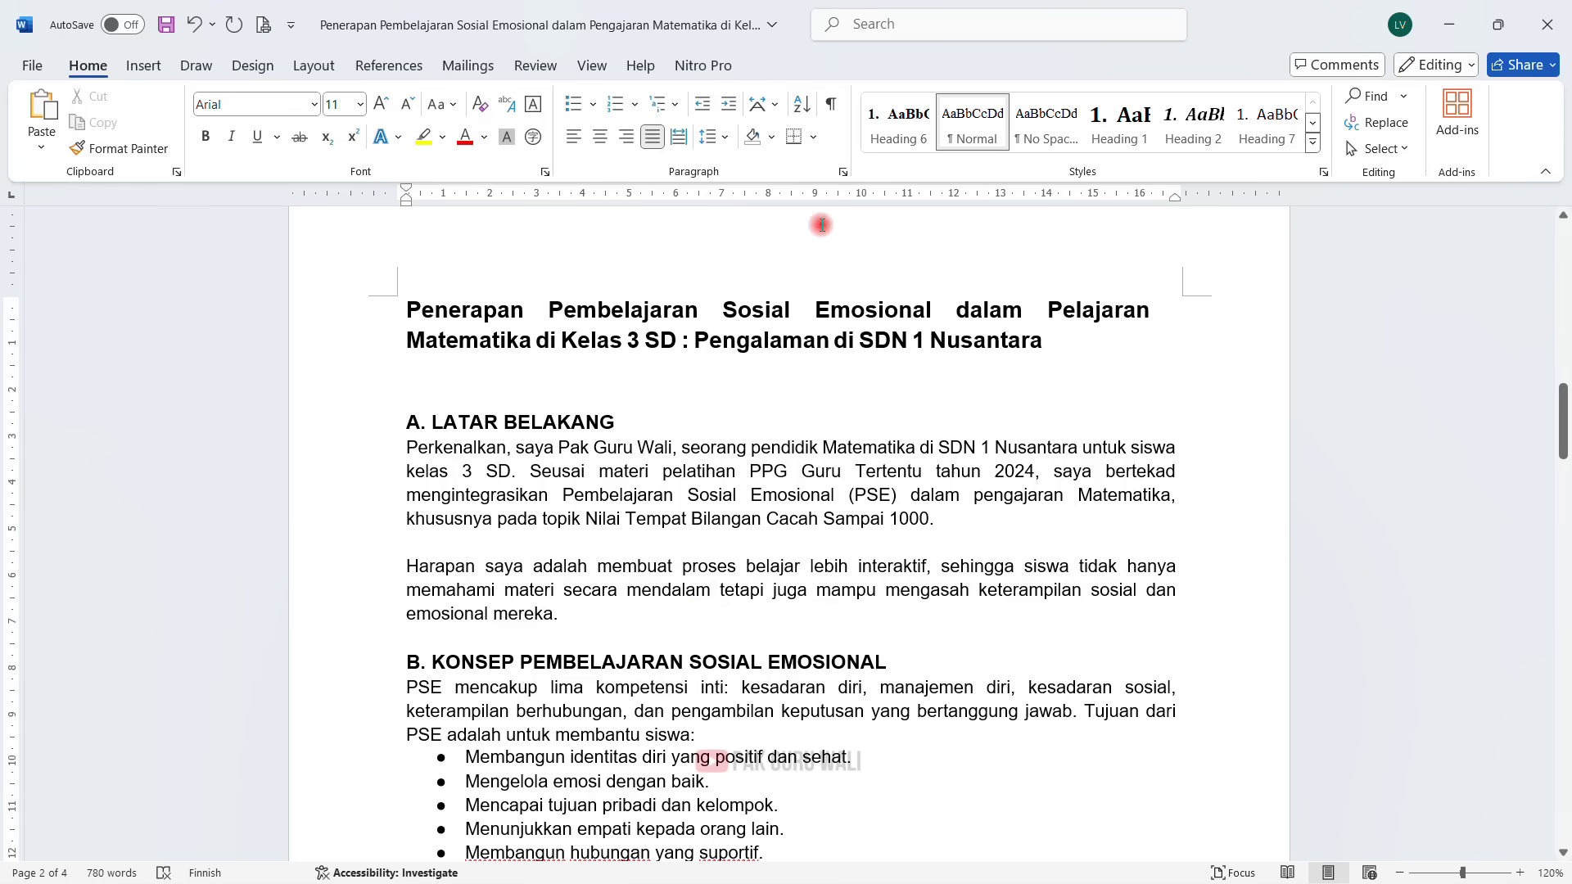
Read through the Latar Belakang and Konsep Pembelajaran Sosial Emosional sections, including the list of aims for students
{"action": "scroll", "coordinate": [618, 413], "scroll_direction": "down", "scroll_amount": 1}
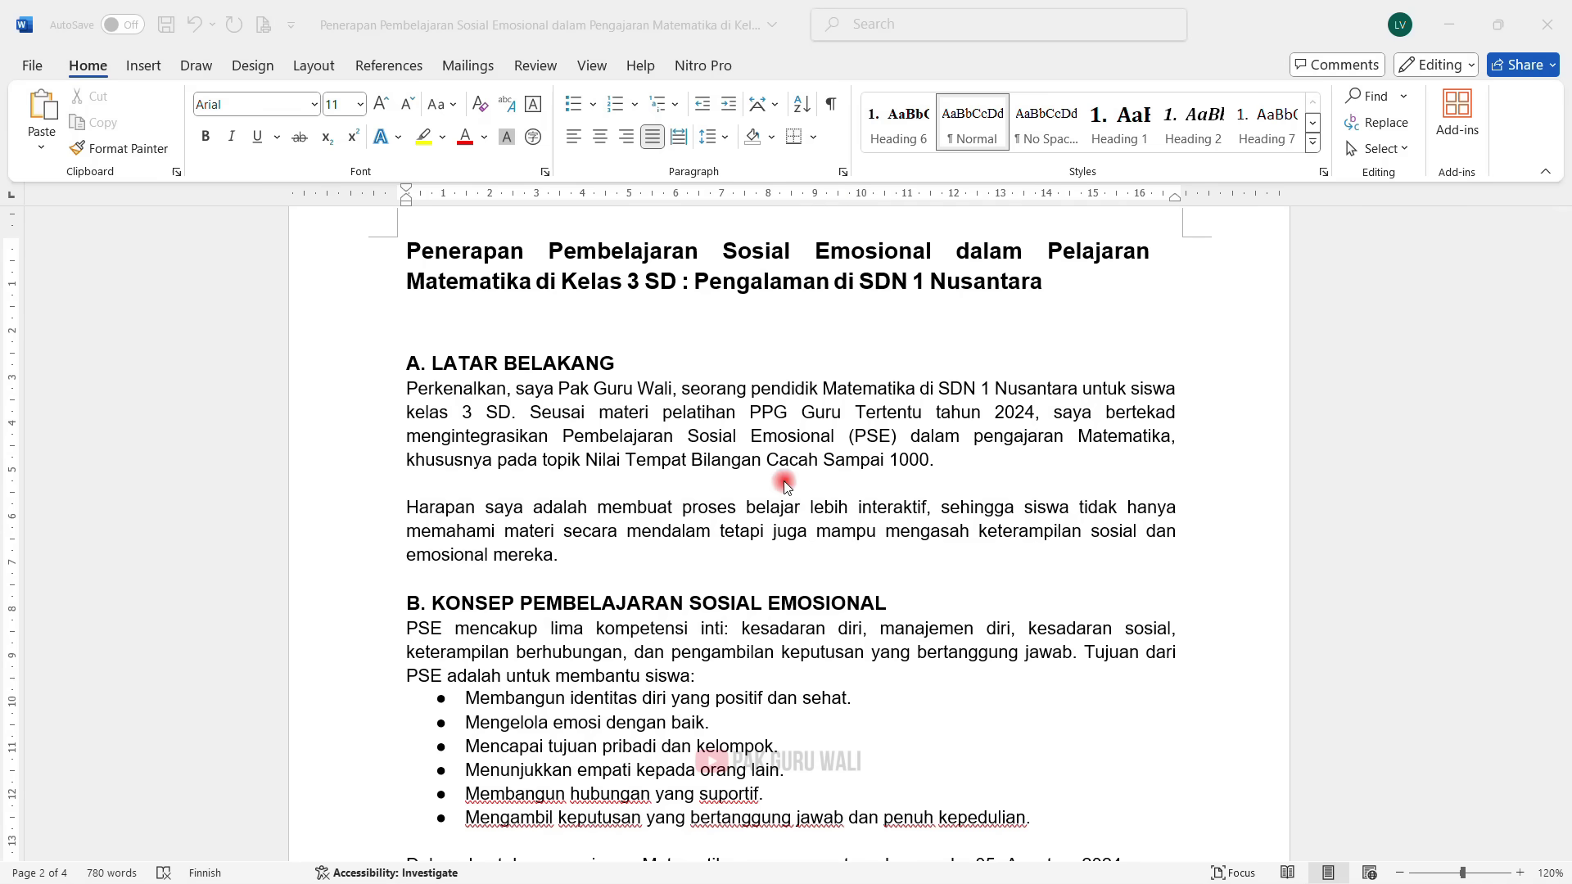
{"action": "scroll", "coordinate": [804, 468], "scroll_direction": "down", "scroll_amount": 5}
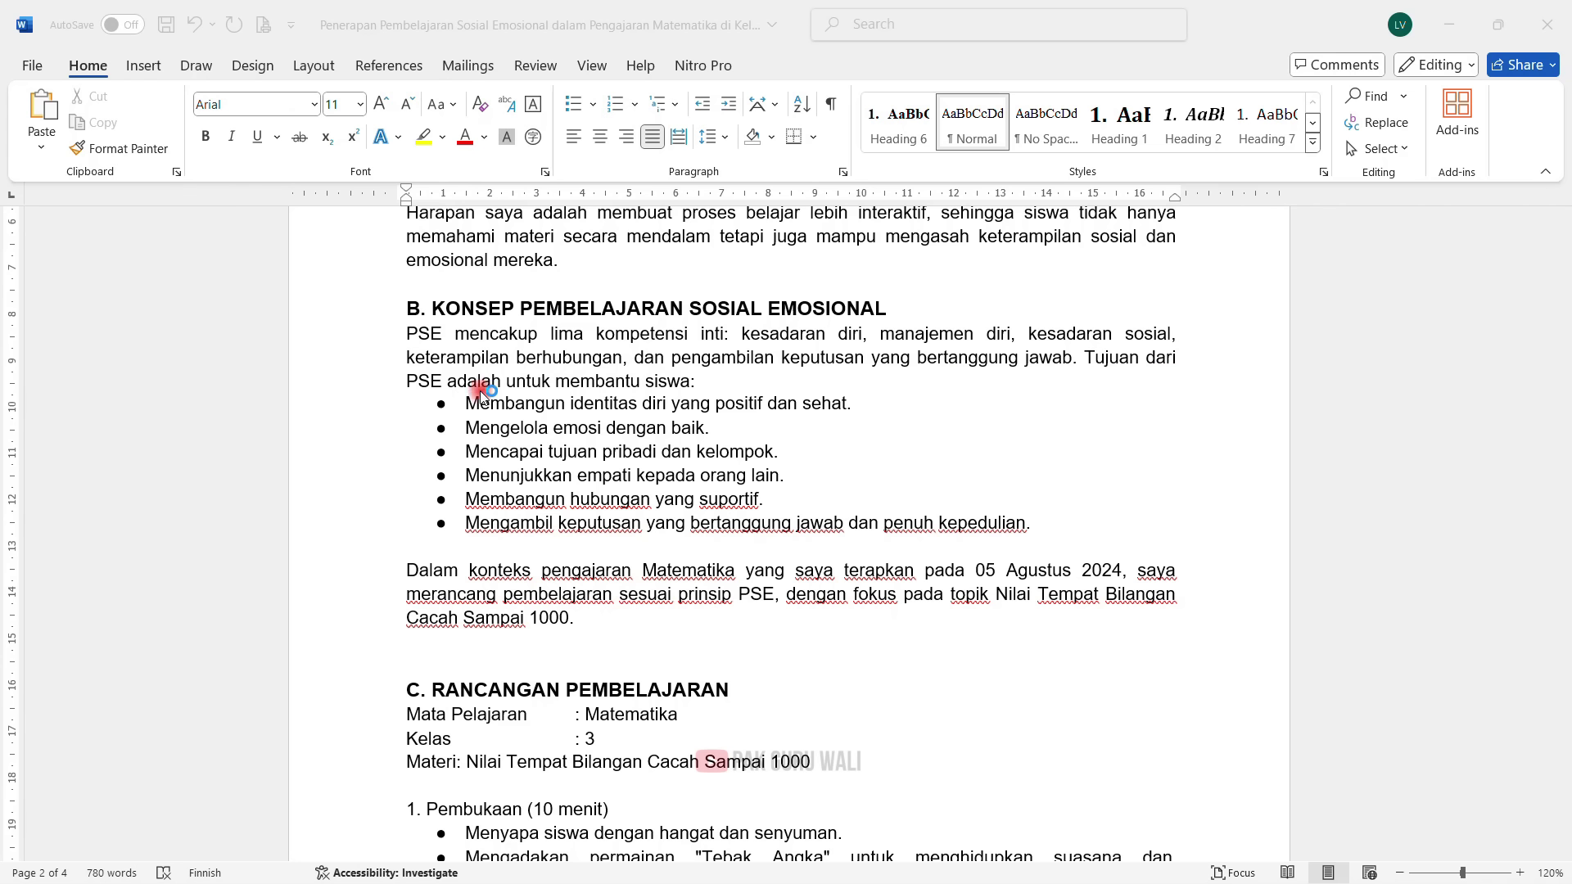
{"action": "left_click", "coordinate": [611, 404]}
{"action": "left_click", "coordinate": [570, 432]}
{"action": "left_click", "coordinate": [686, 435]}
{"action": "left_click", "coordinate": [603, 455]}
Add "SD" after the 3 in the Kelas line of section C, Rancangan Pembelajaran
{"action": "scroll", "coordinate": [796, 500], "scroll_direction": "down", "scroll_amount": 5}
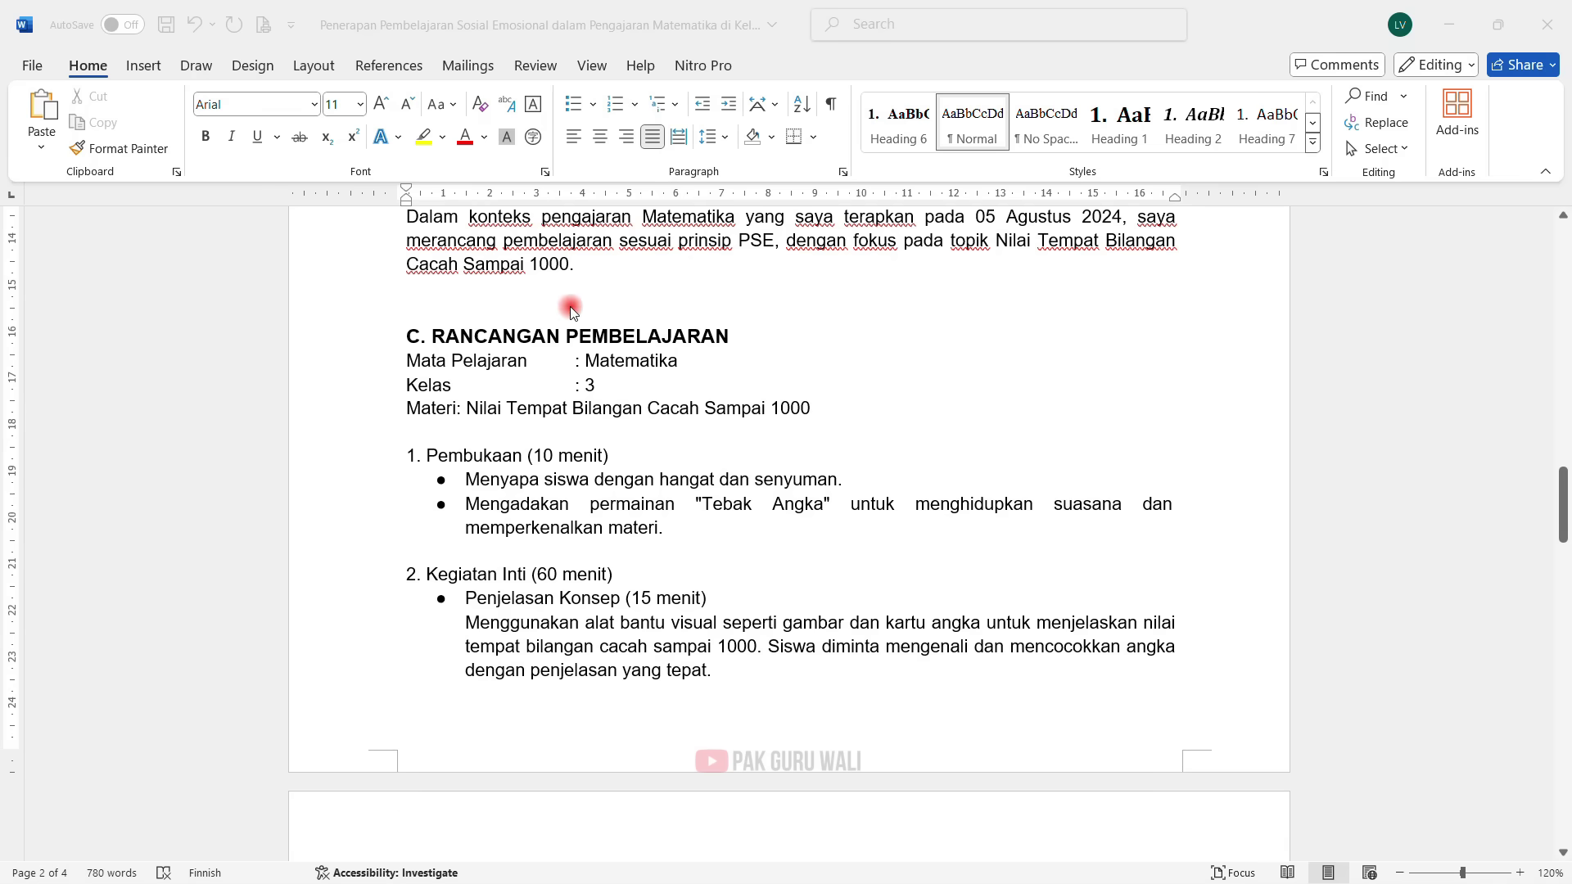
{"action": "scroll", "coordinate": [503, 339], "scroll_direction": "down", "scroll_amount": 1}
{"action": "left_click", "coordinate": [628, 335]}
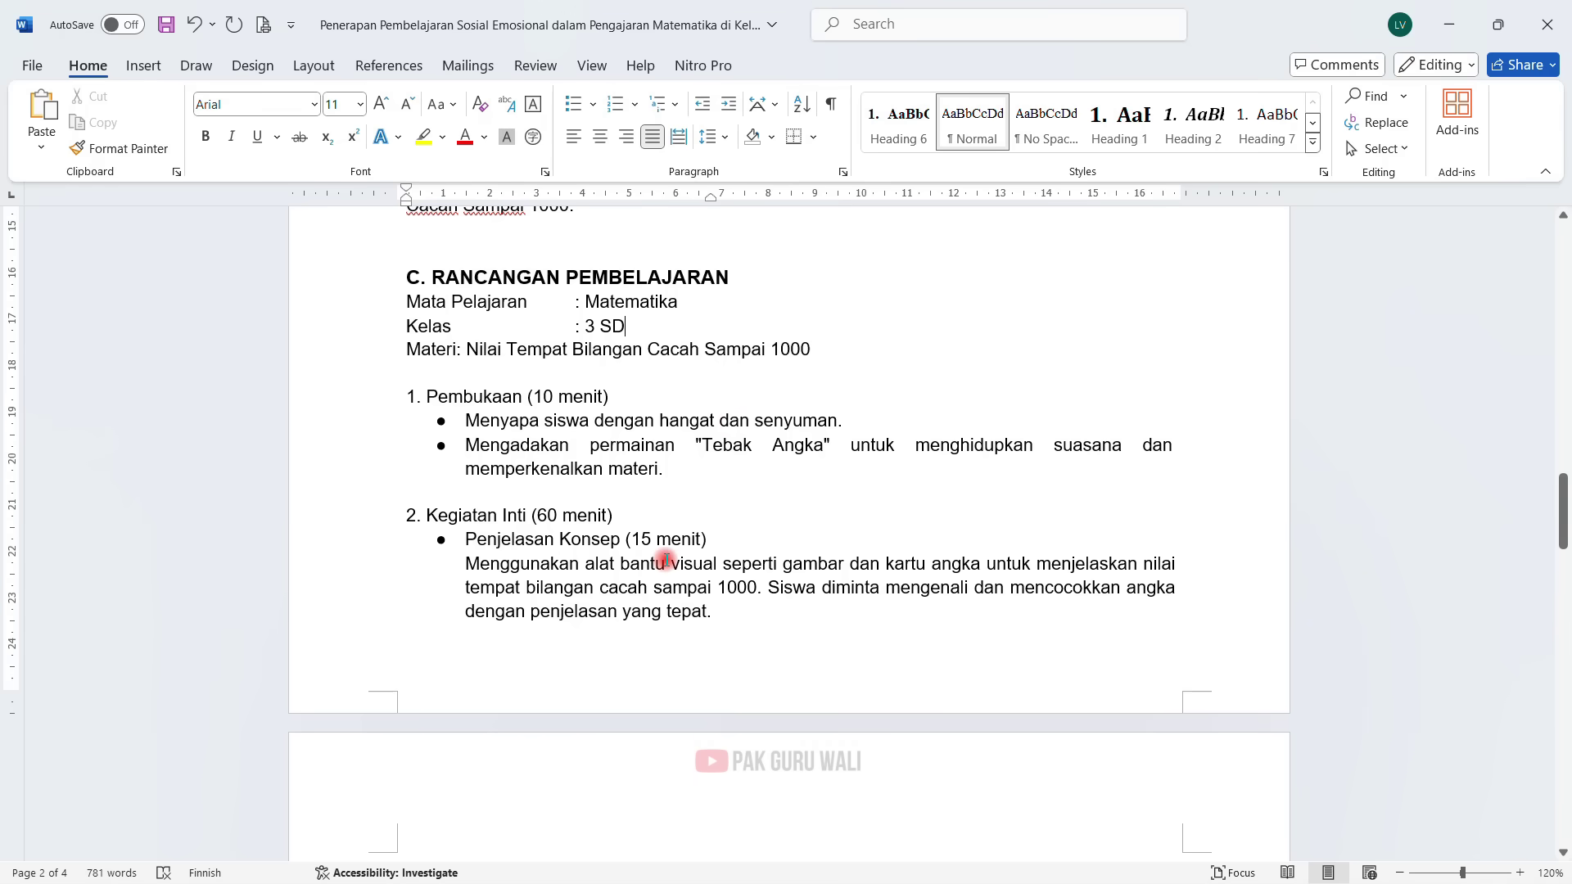
Review the lesson activities in Rancangan Pembelajaran, from Pembukaan and Kegiatan Inti with its visual aids through to Penutup
{"action": "scroll", "coordinate": [667, 561], "scroll_direction": "down", "scroll_amount": 5}
{"action": "scroll", "coordinate": [667, 542], "scroll_direction": "up", "scroll_amount": 4}
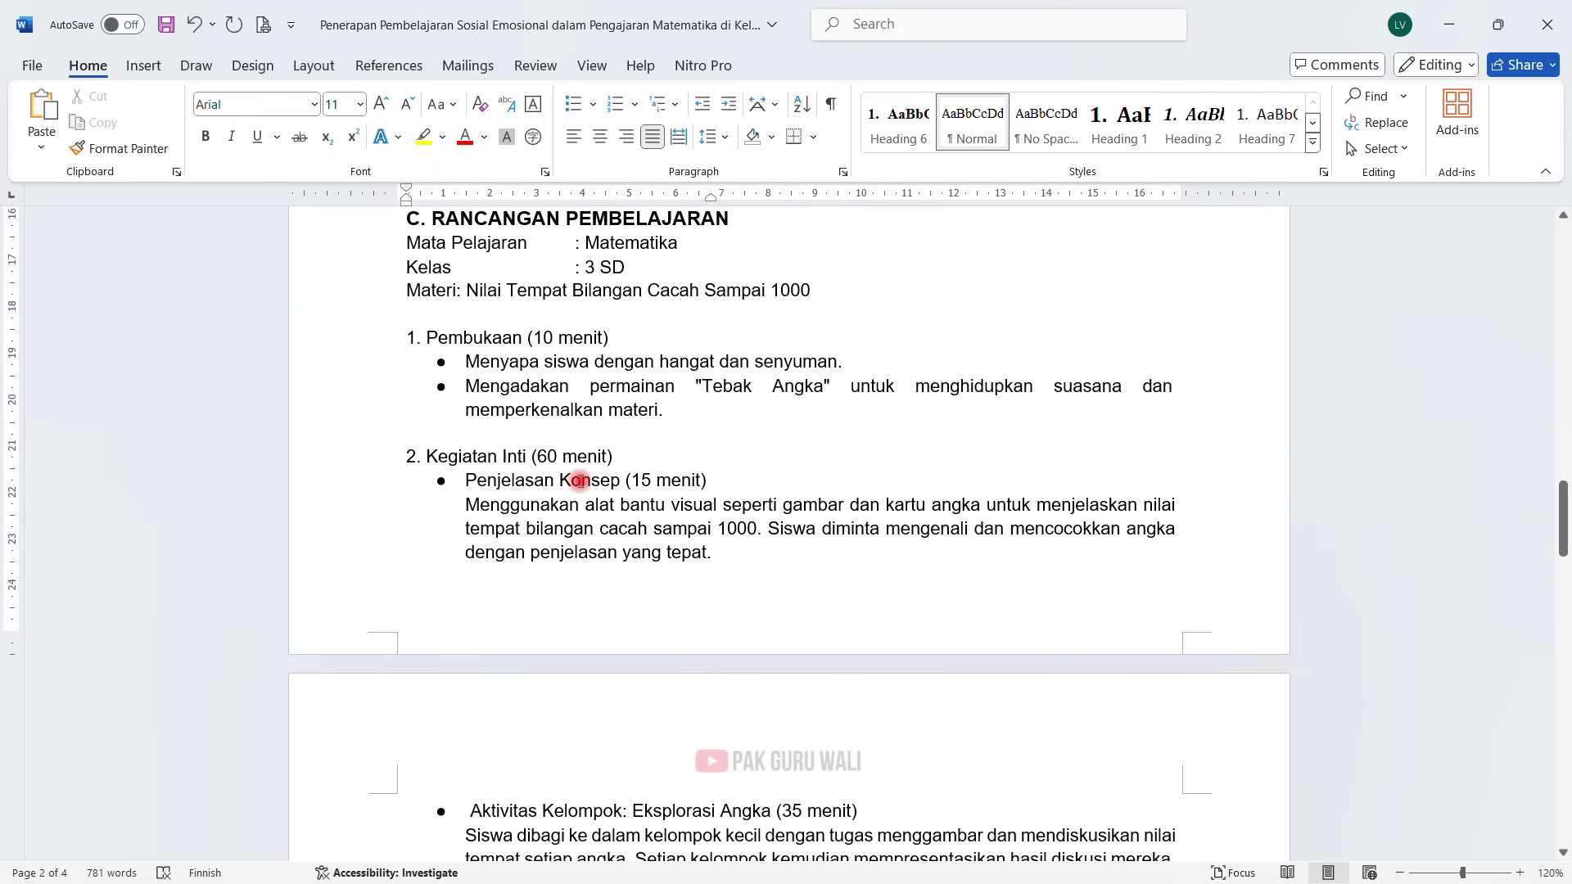
{"action": "scroll", "coordinate": [646, 506], "scroll_direction": "down", "scroll_amount": 3}
{"action": "scroll", "coordinate": [648, 510], "scroll_direction": "up", "scroll_amount": 1}
{"action": "scroll", "coordinate": [642, 517], "scroll_direction": "down", "scroll_amount": 2}
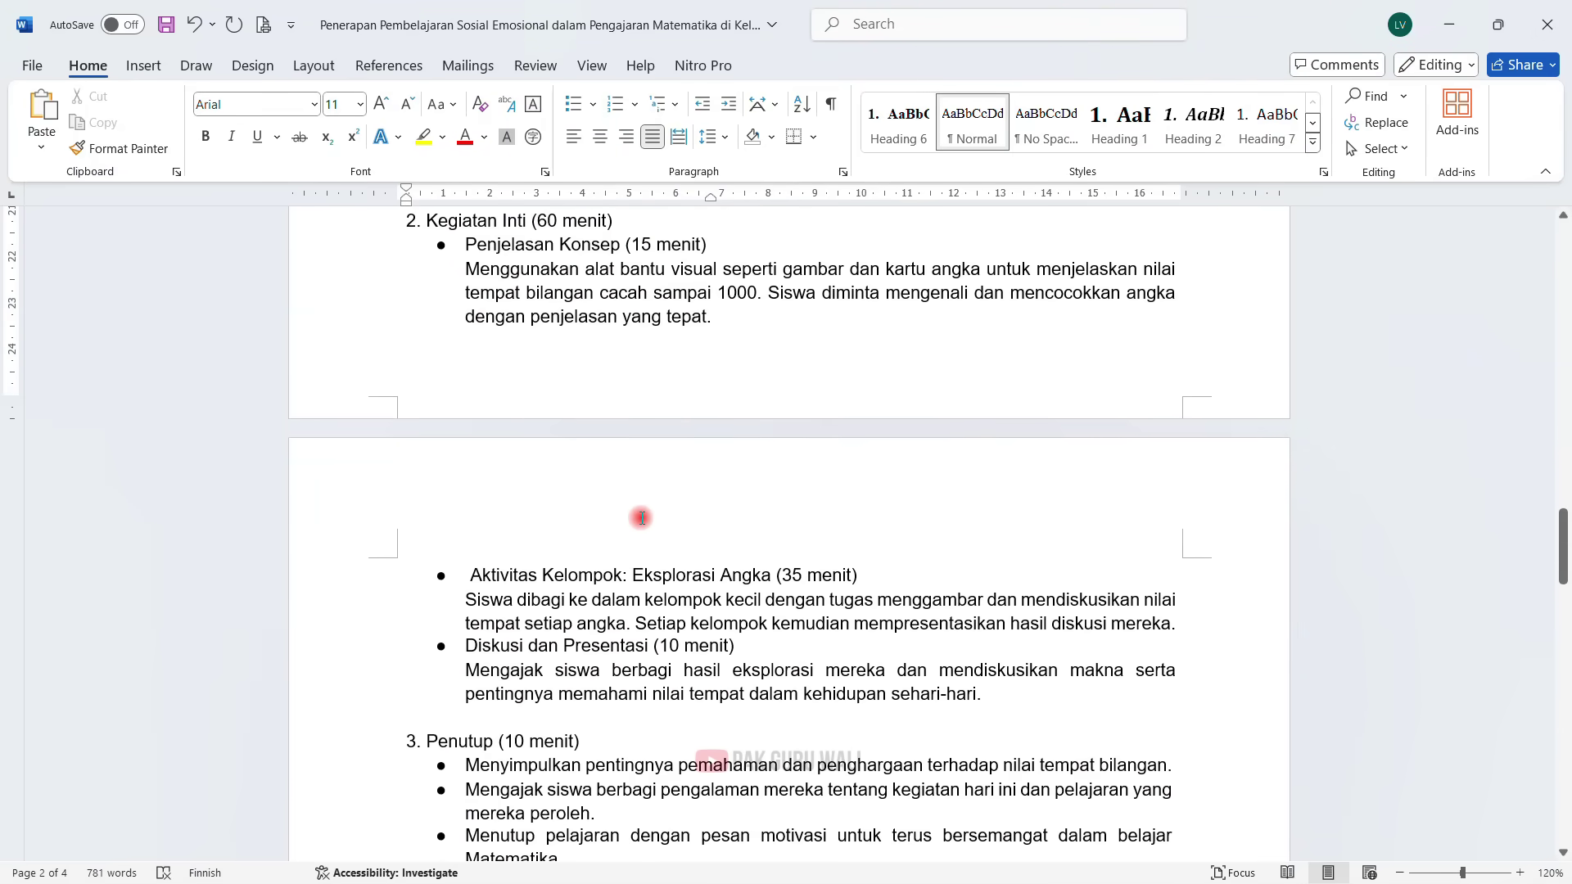
{"action": "scroll", "coordinate": [635, 522], "scroll_direction": "down", "scroll_amount": 2}
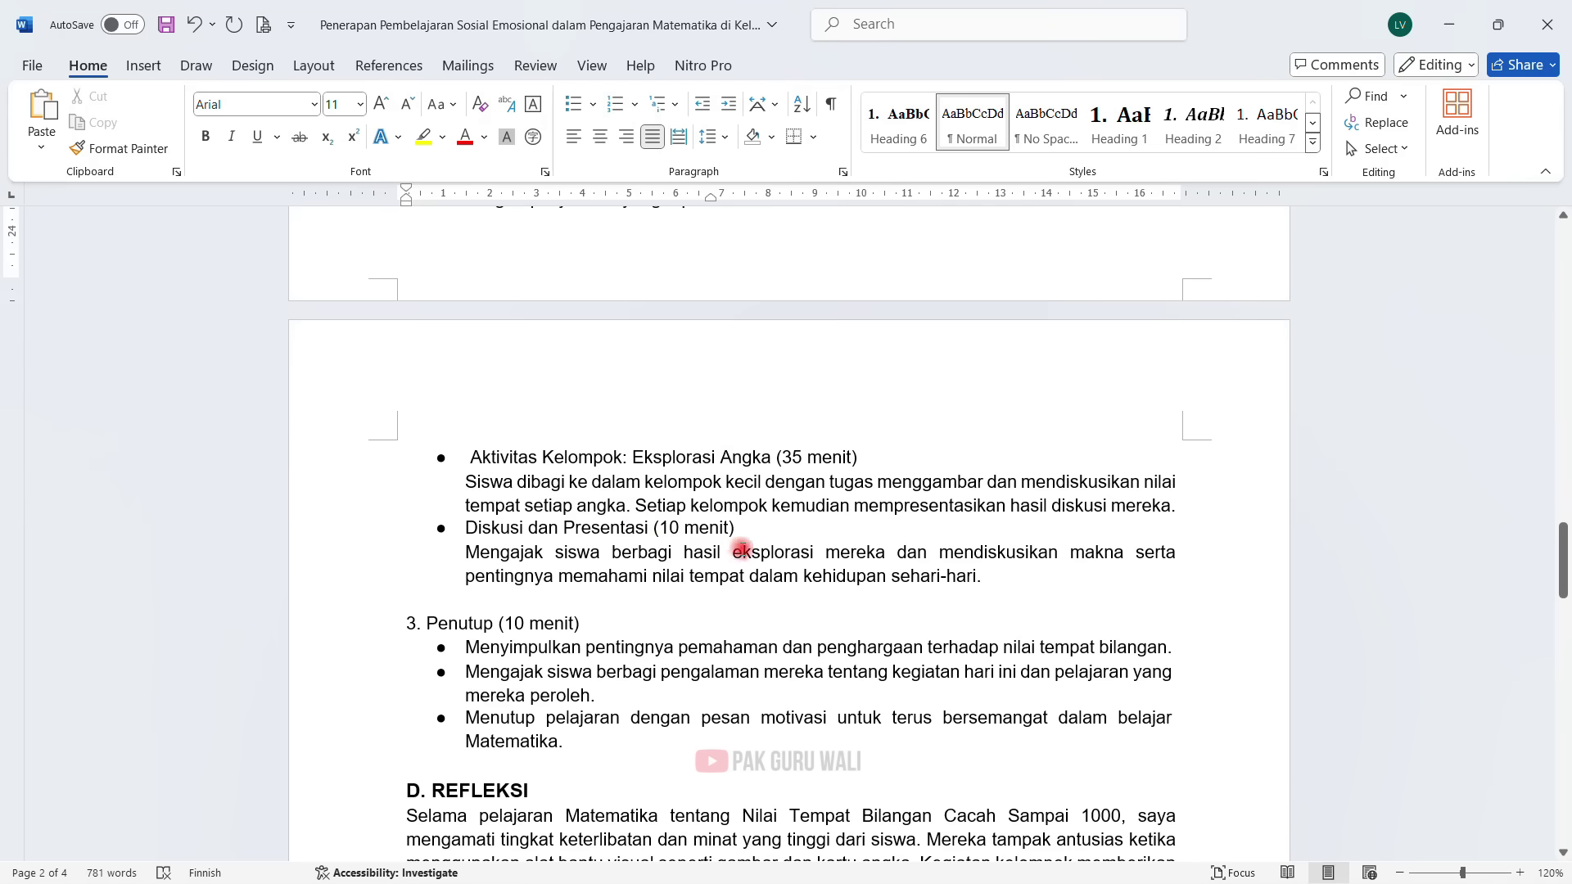
{"action": "scroll", "coordinate": [746, 548], "scroll_direction": "up", "scroll_amount": 2}
{"action": "scroll", "coordinate": [752, 553], "scroll_direction": "up", "scroll_amount": 4}
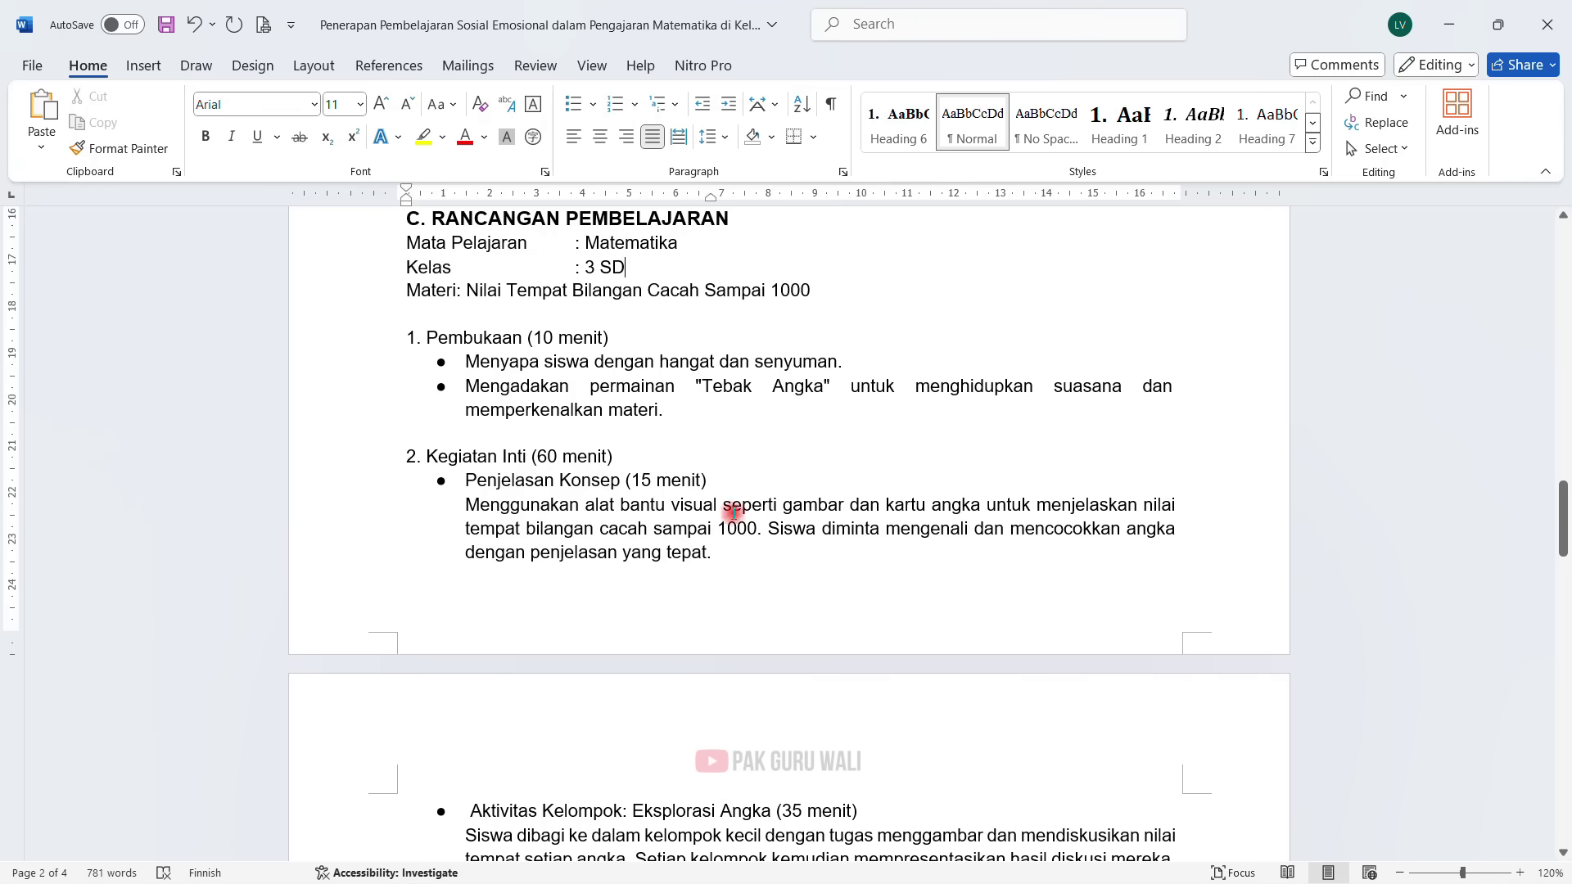
{"action": "left_click_drag", "start_coordinate": [584, 507], "coordinate": [964, 506]}
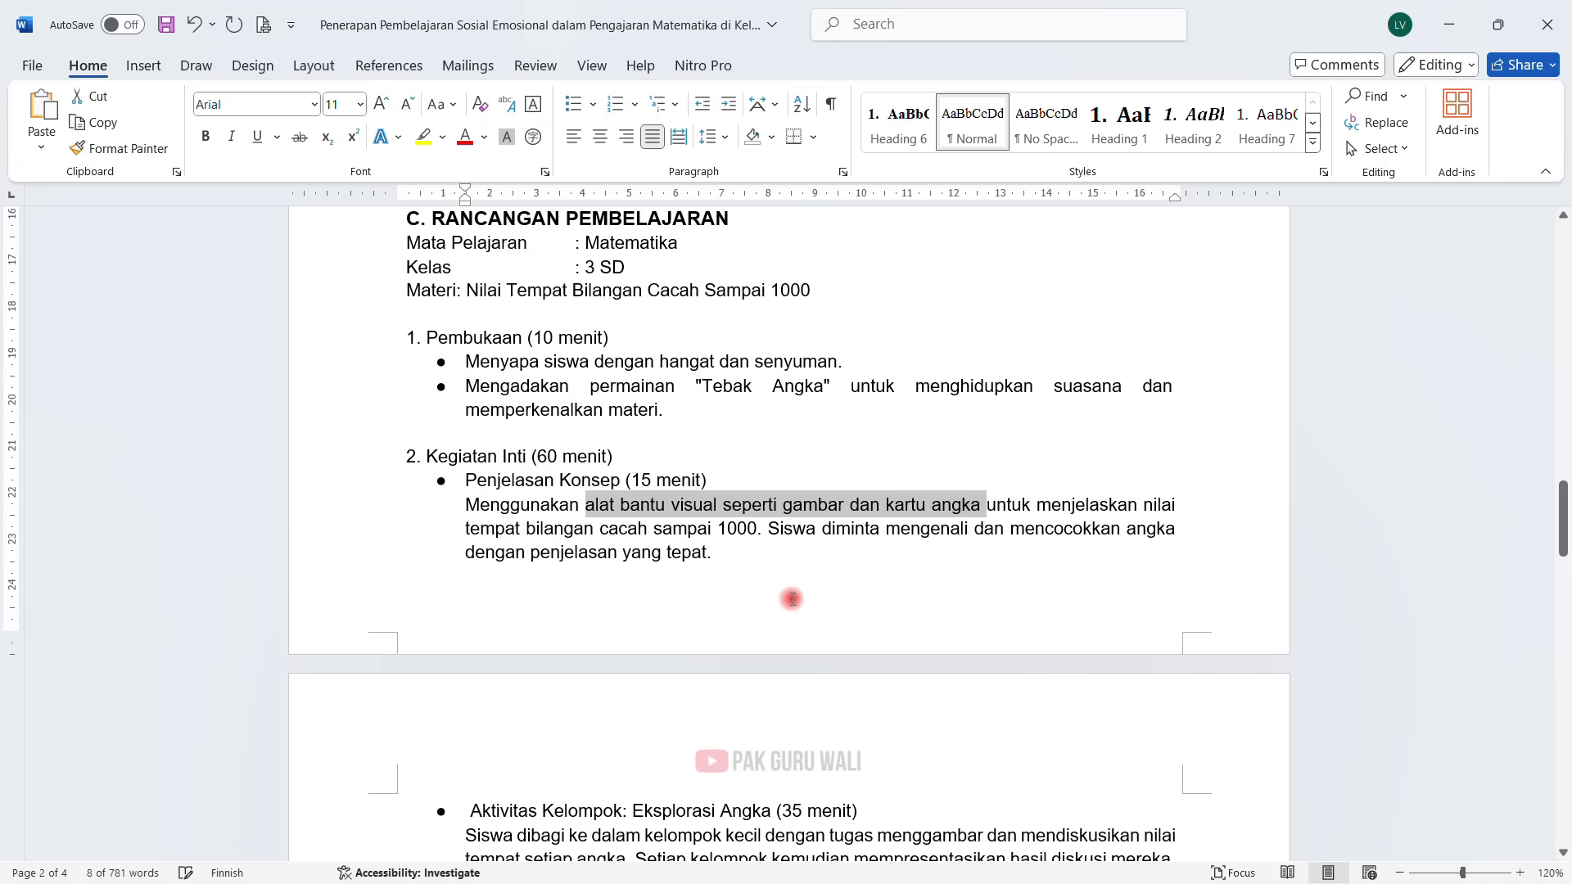
{"action": "scroll", "coordinate": [754, 589], "scroll_direction": "down", "scroll_amount": 3}
{"action": "scroll", "coordinate": [757, 588], "scroll_direction": "down", "scroll_amount": 1}
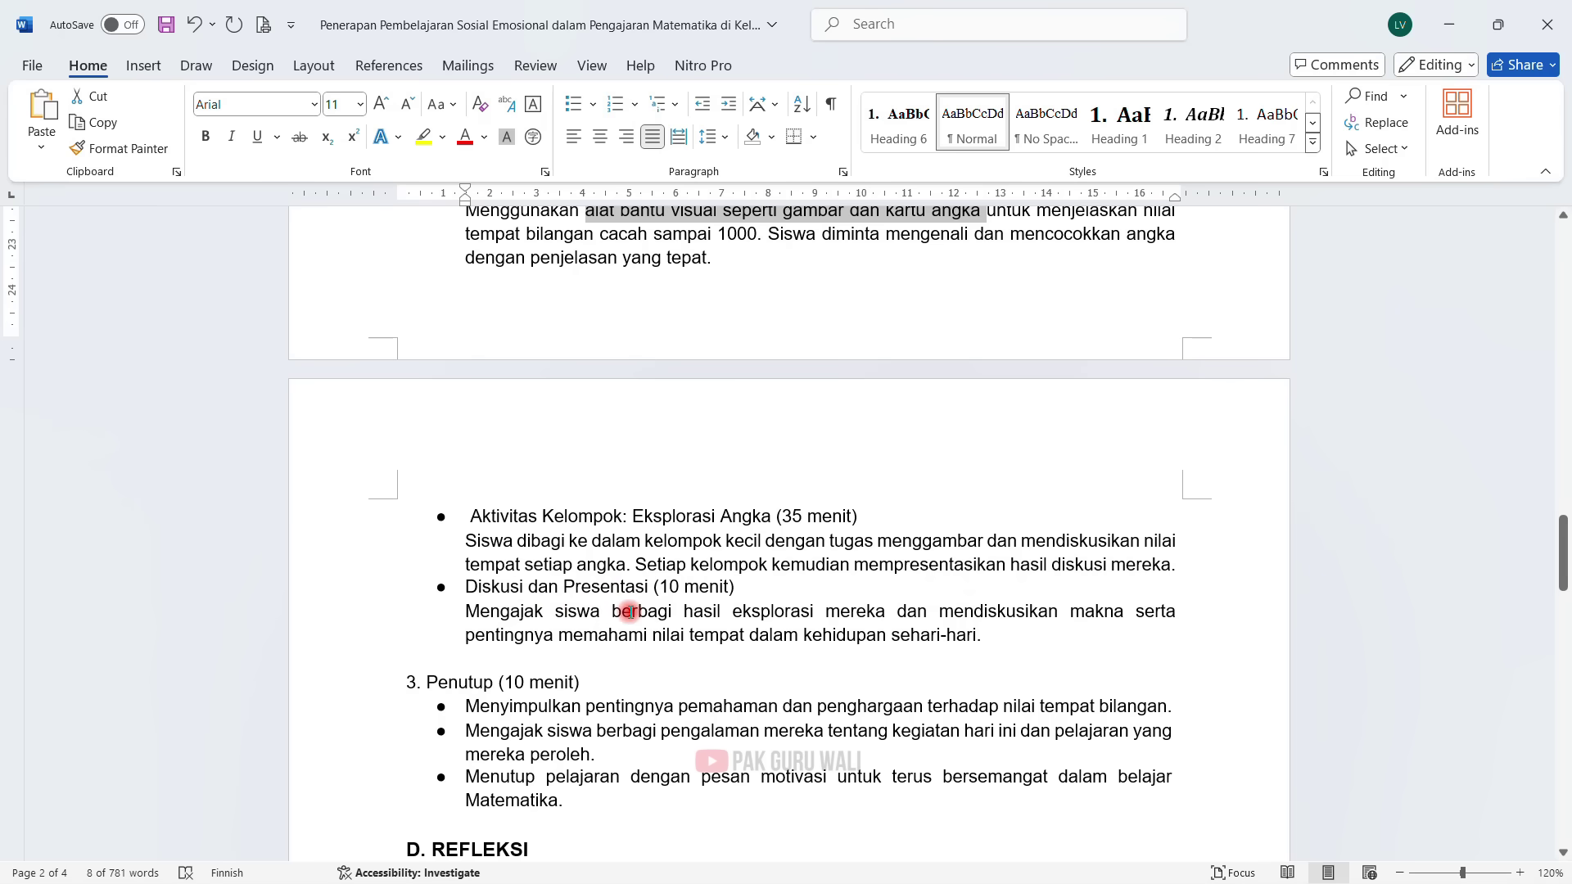
{"action": "left_click", "coordinate": [755, 615]}
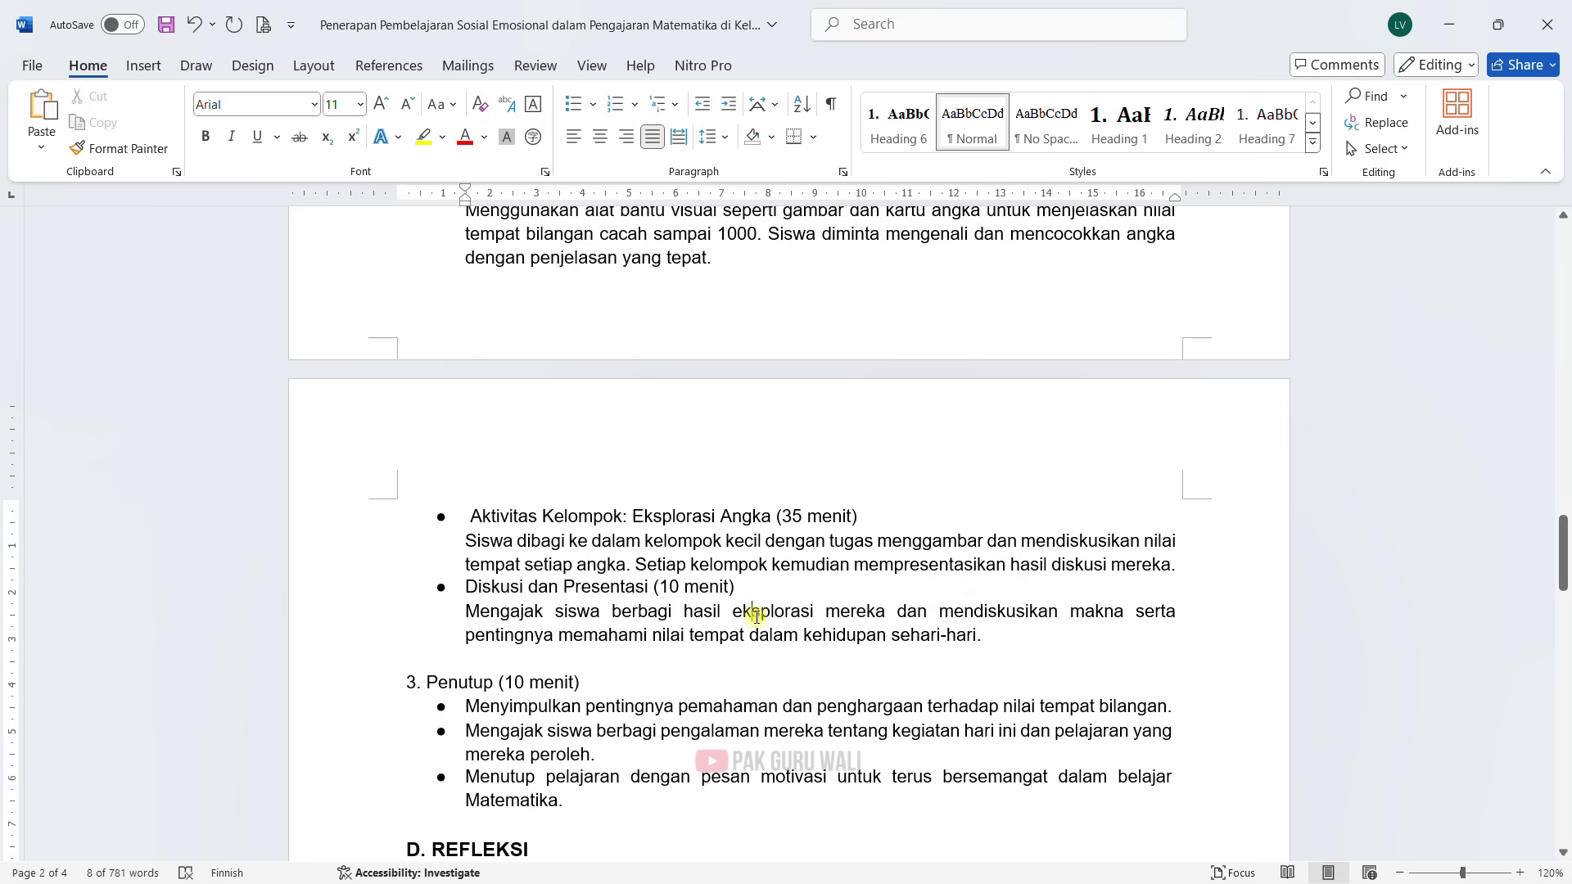
{"action": "left_click", "coordinate": [749, 635]}
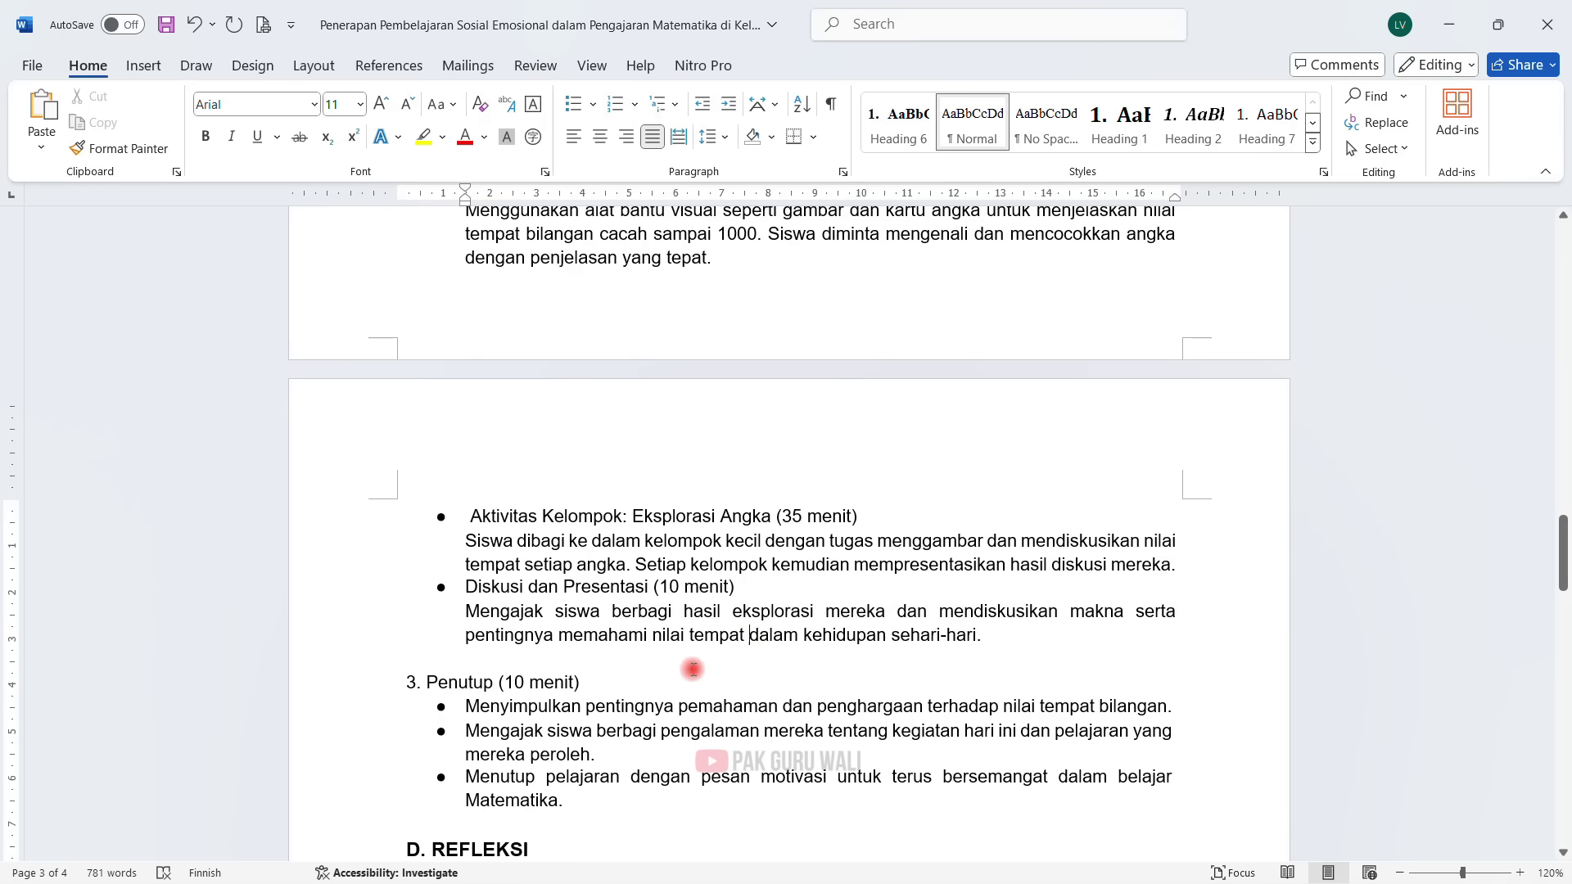
{"action": "scroll", "coordinate": [644, 620], "scroll_direction": "down", "scroll_amount": 1}
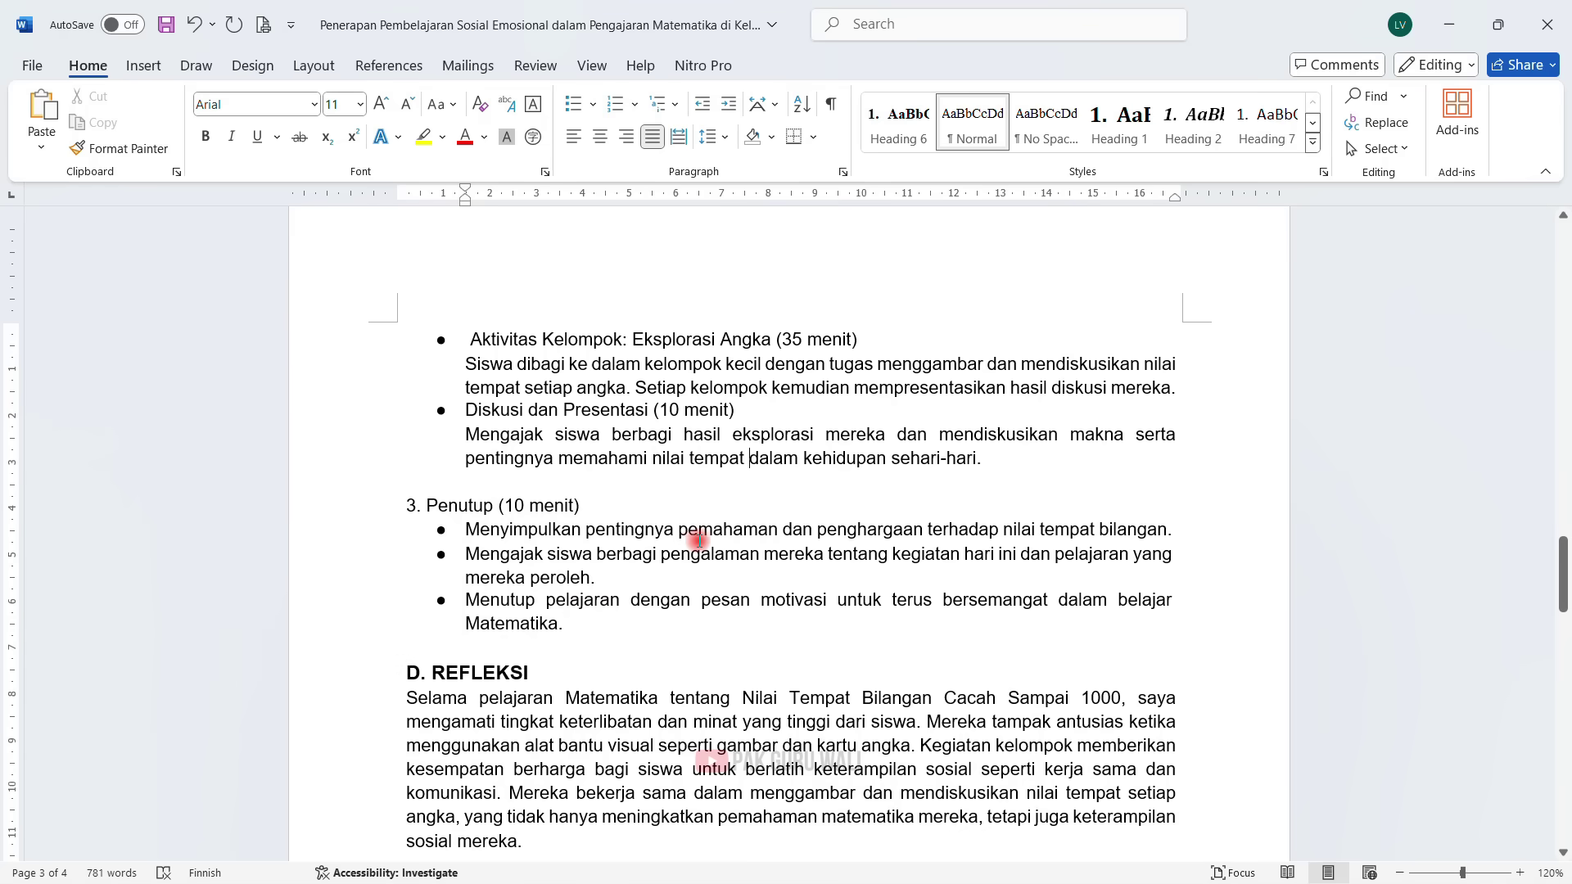
Recheck the Kegiatan Inti and Penutup activities and read the opening of section D, Refleksi
{"action": "scroll", "coordinate": [719, 561], "scroll_direction": "up", "scroll_amount": 5}
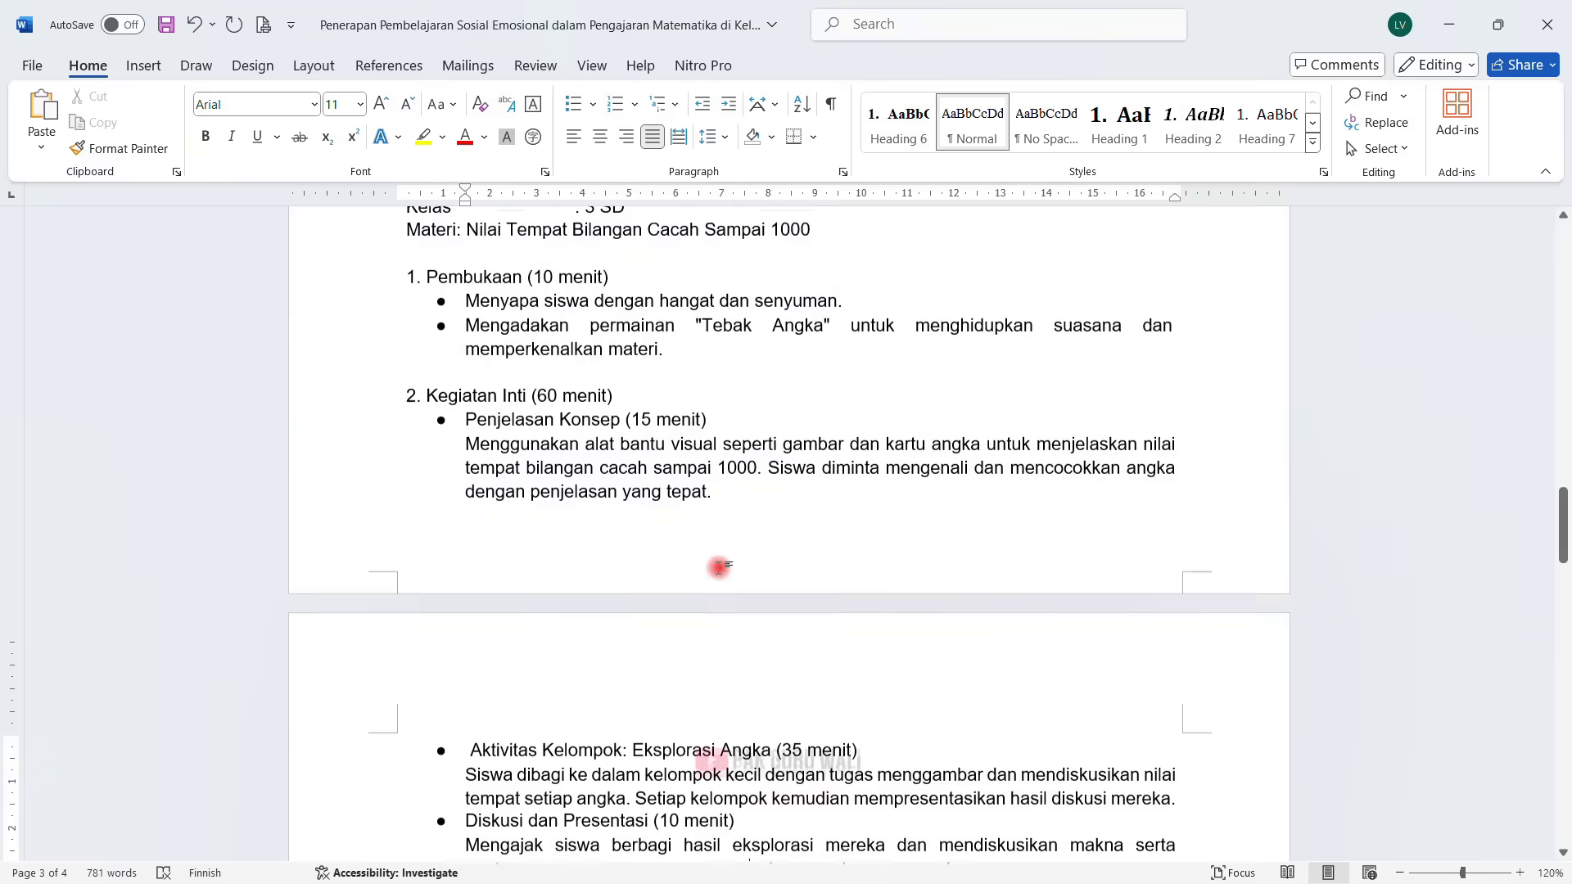
{"action": "scroll", "coordinate": [719, 567], "scroll_direction": "up", "scroll_amount": 2}
{"action": "scroll", "coordinate": [714, 561], "scroll_direction": "down", "scroll_amount": 3}
{"action": "scroll", "coordinate": [714, 555], "scroll_direction": "down", "scroll_amount": 7}
{"action": "scroll", "coordinate": [752, 536], "scroll_direction": "up", "scroll_amount": 1}
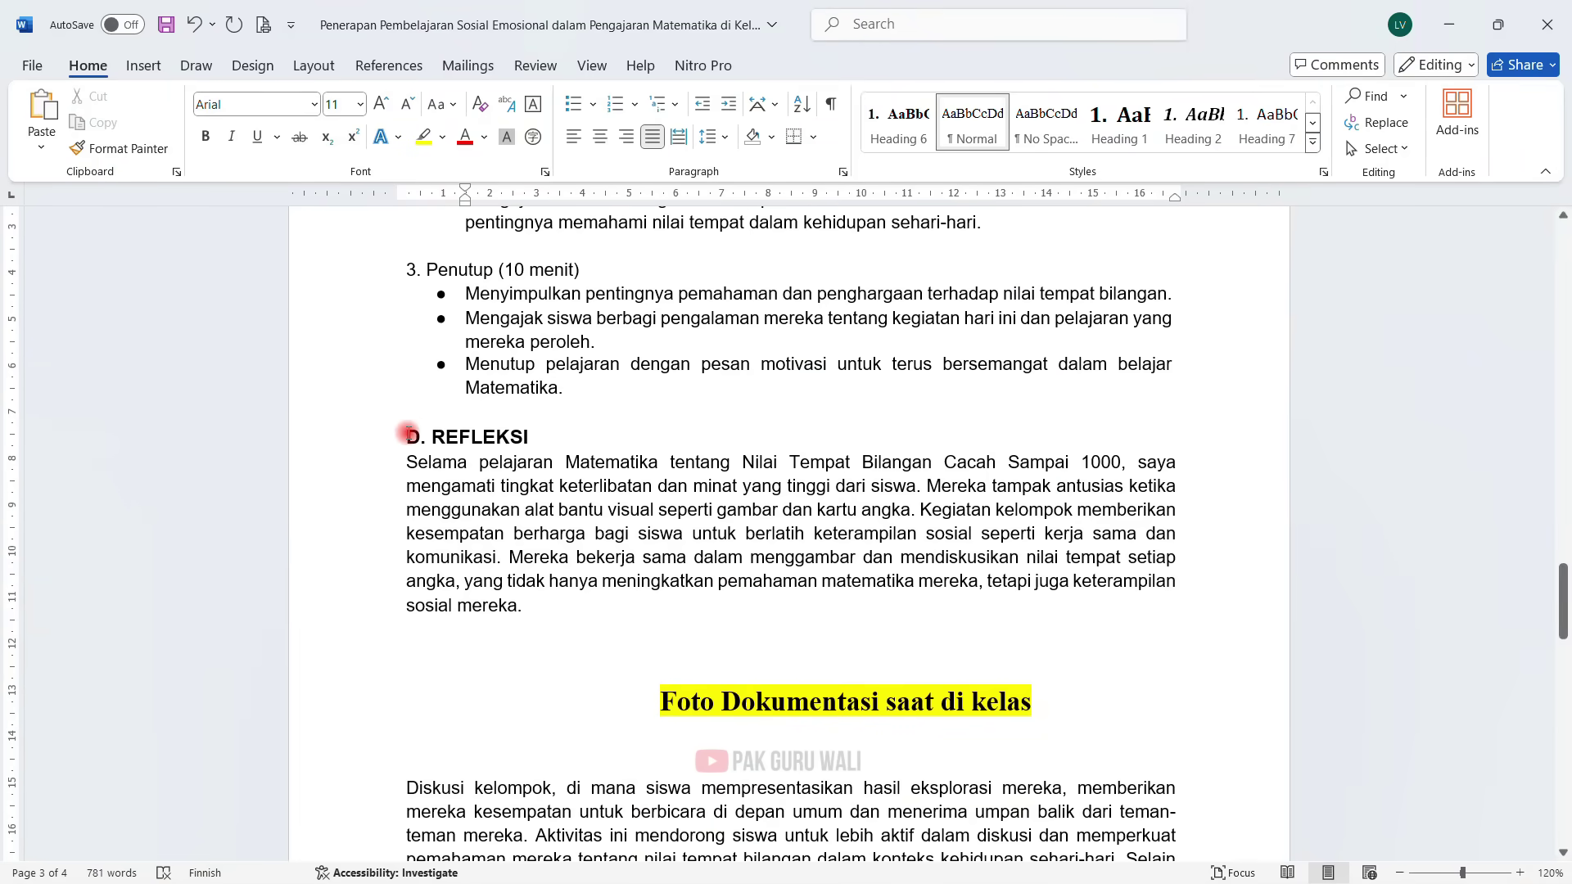
{"action": "scroll", "coordinate": [509, 462], "scroll_direction": "down", "scroll_amount": 2}
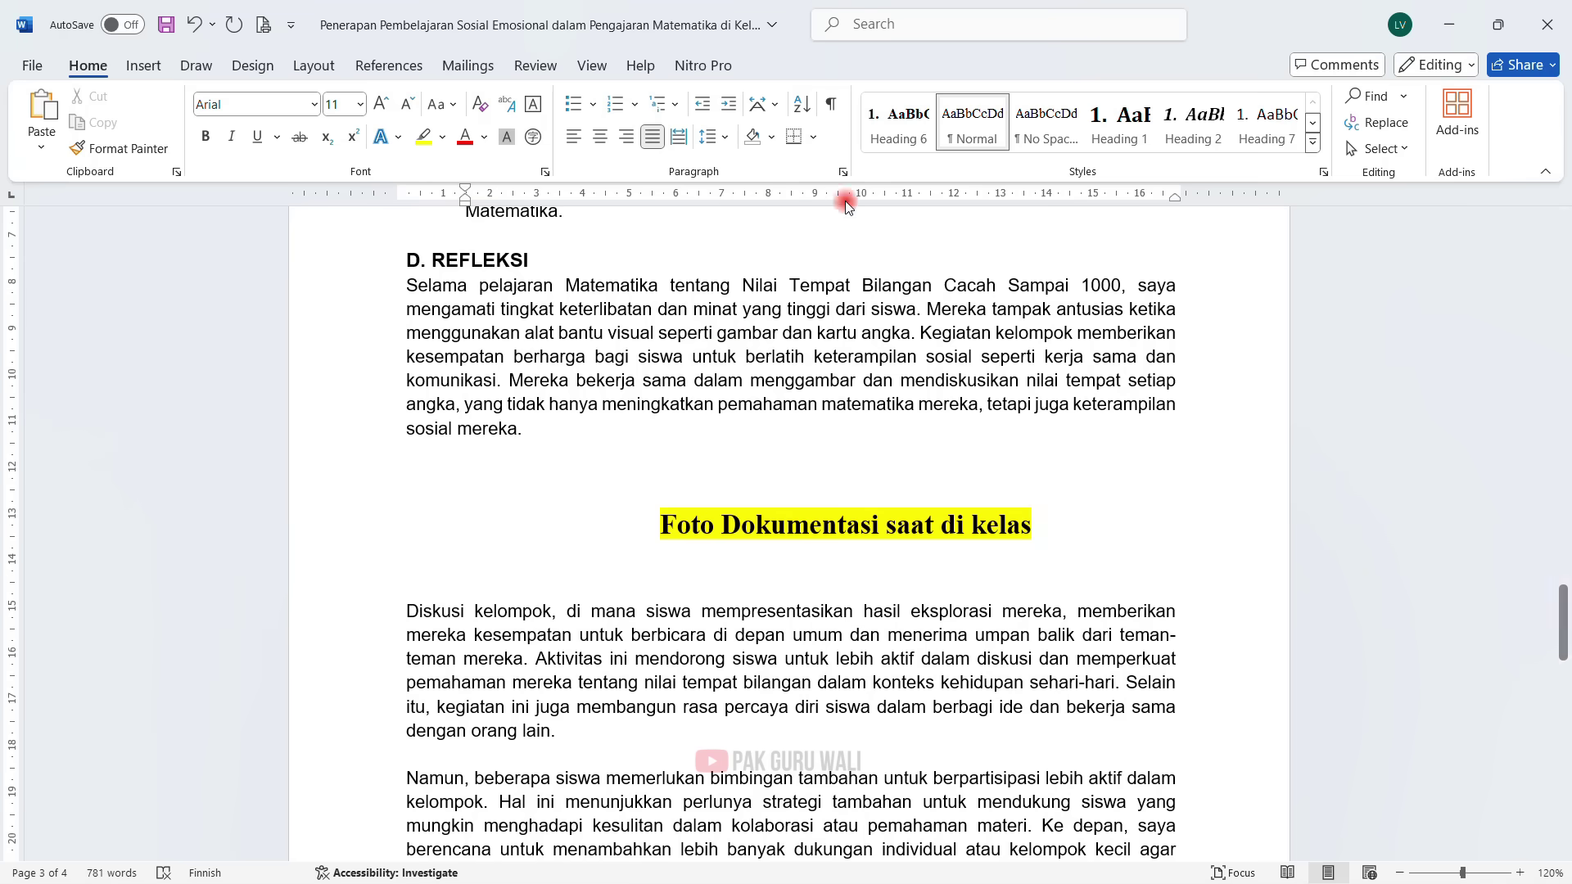
Highlight the phrase "berlatih keterampilan sosial" in yellow in the first paragraph of the Refleksi section
{"action": "key", "text": "alt+r"}
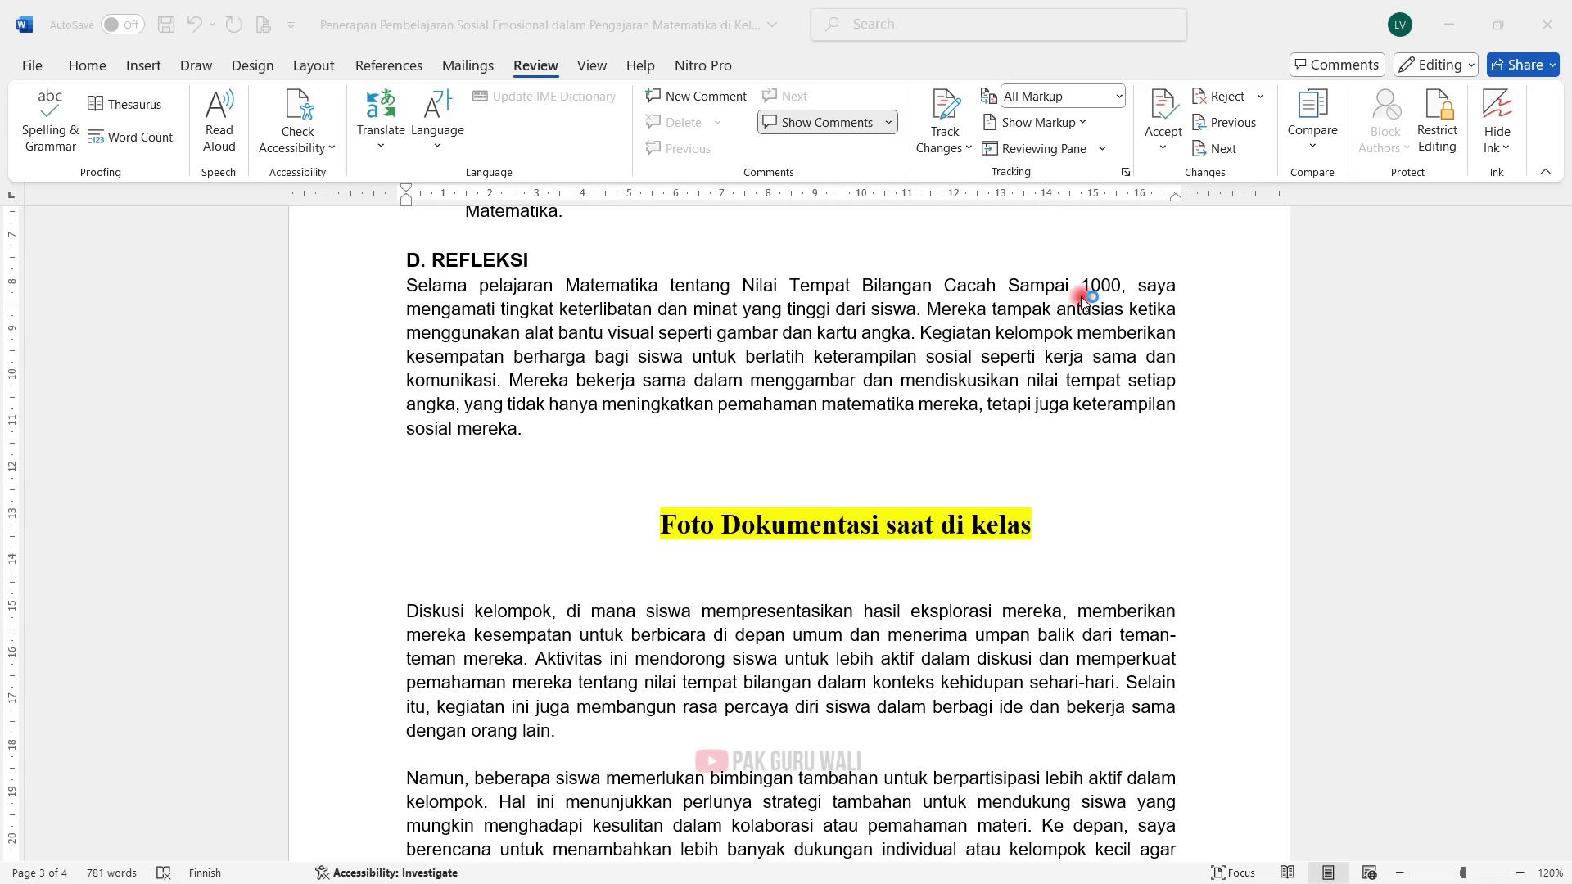
{"action": "left_click", "coordinate": [813, 355]}
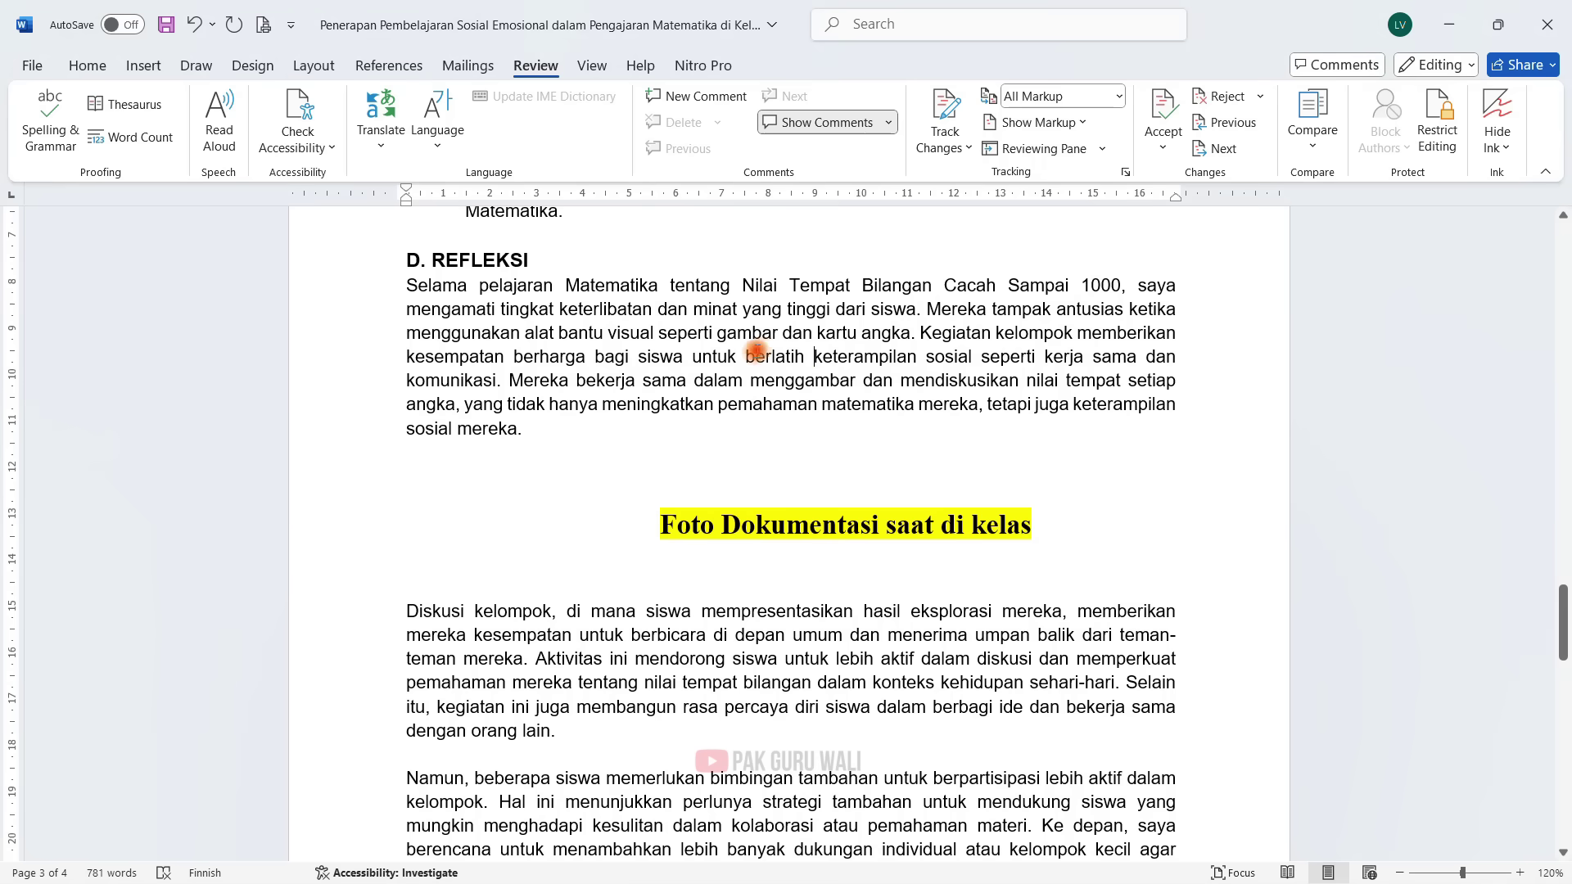
{"action": "left_click_drag", "start_coordinate": [748, 355], "coordinate": [980, 356]}
{"action": "left_click", "coordinate": [90, 65]}
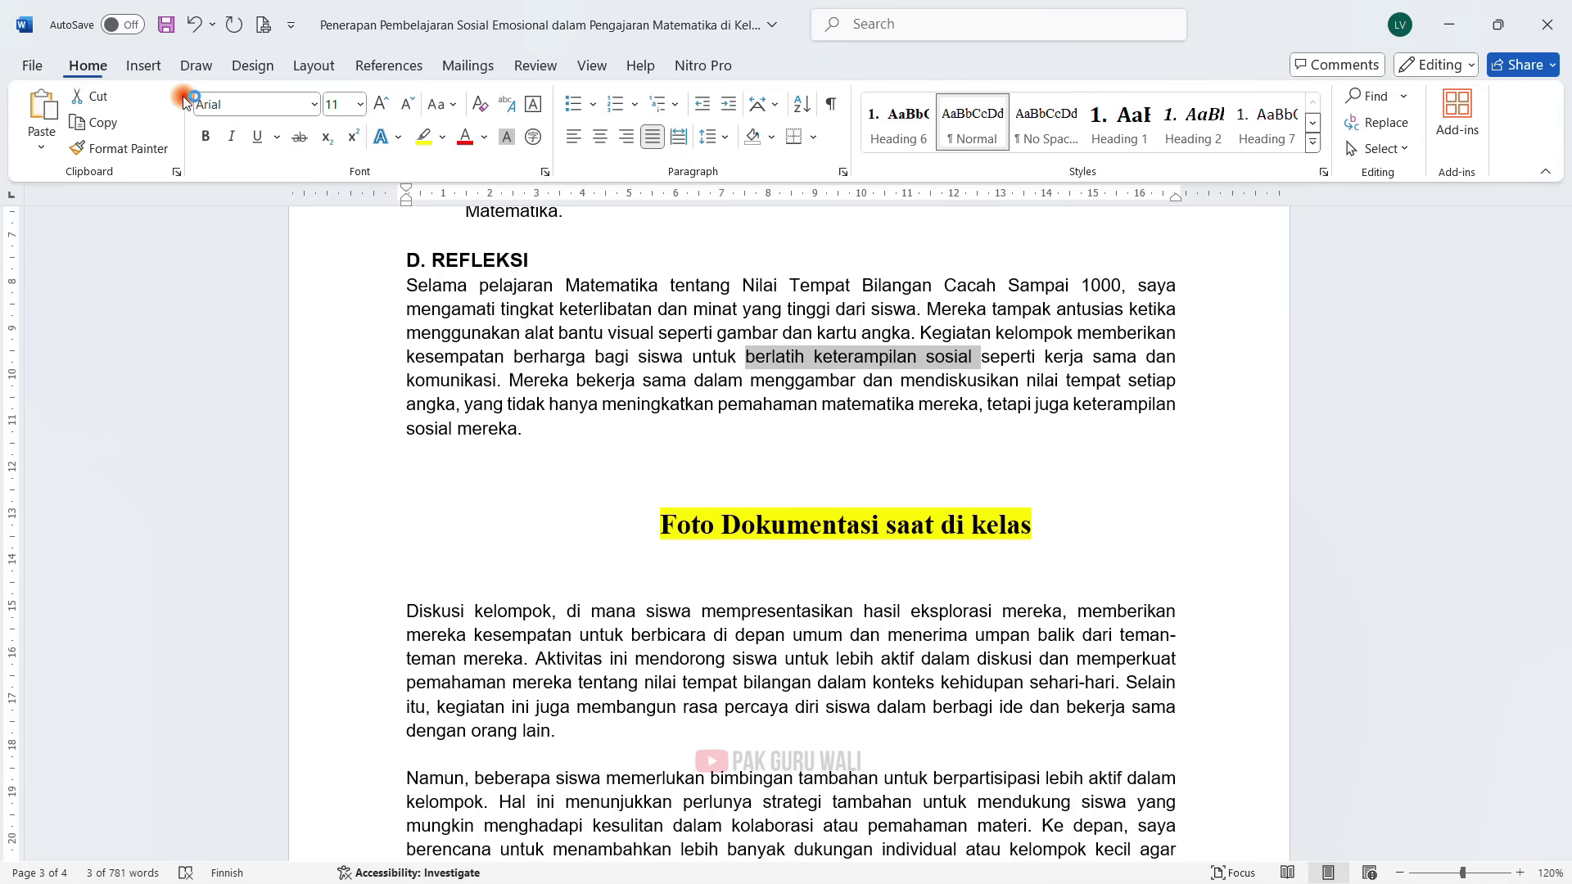
{"action": "left_click", "coordinate": [423, 137]}
{"action": "left_click", "coordinate": [984, 404]}
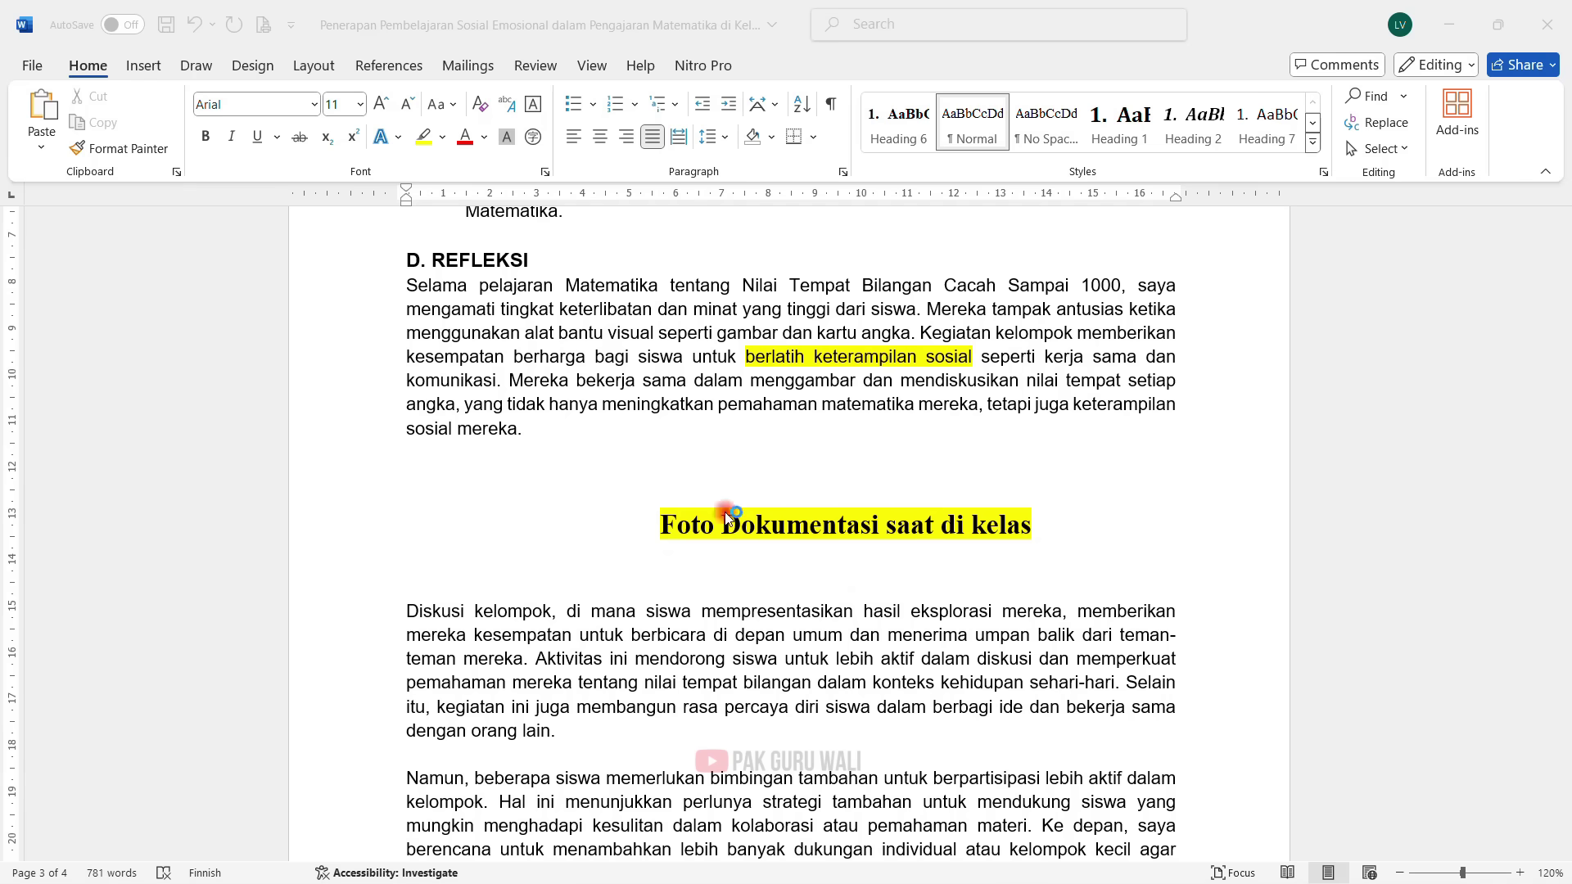
Read through the Refleksi paragraphs and classroom photo placeholders, up to the closing paragraph before Umpan Balik
{"action": "scroll", "coordinate": [738, 625], "scroll_direction": "down", "scroll_amount": 1}
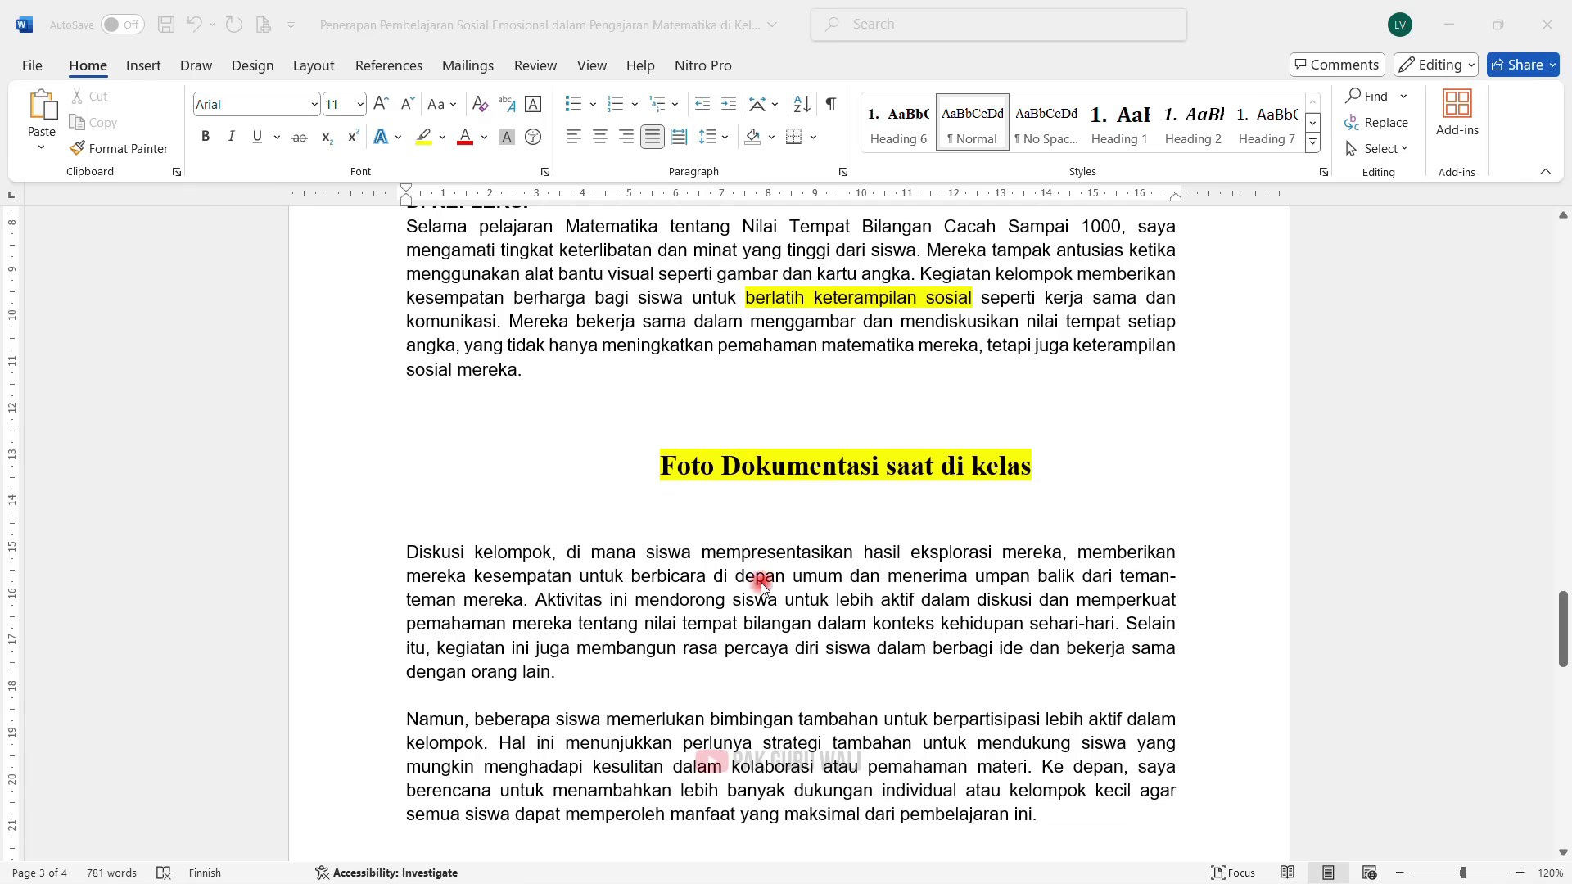
{"action": "scroll", "coordinate": [782, 680], "scroll_direction": "up", "scroll_amount": 2}
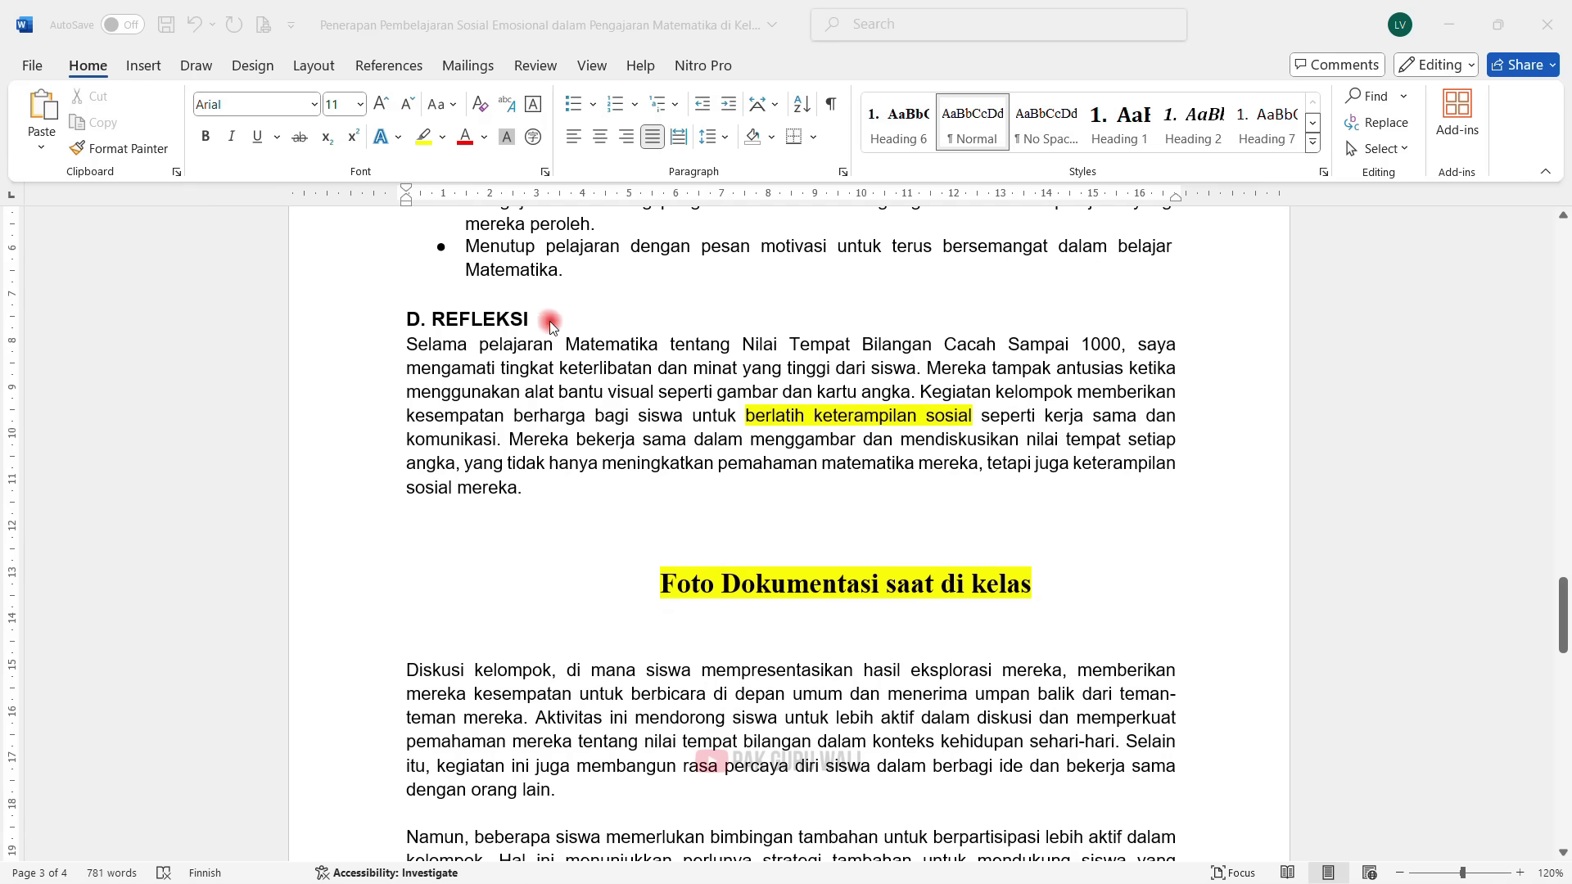
{"action": "scroll", "coordinate": [763, 656], "scroll_direction": "down", "scroll_amount": 4}
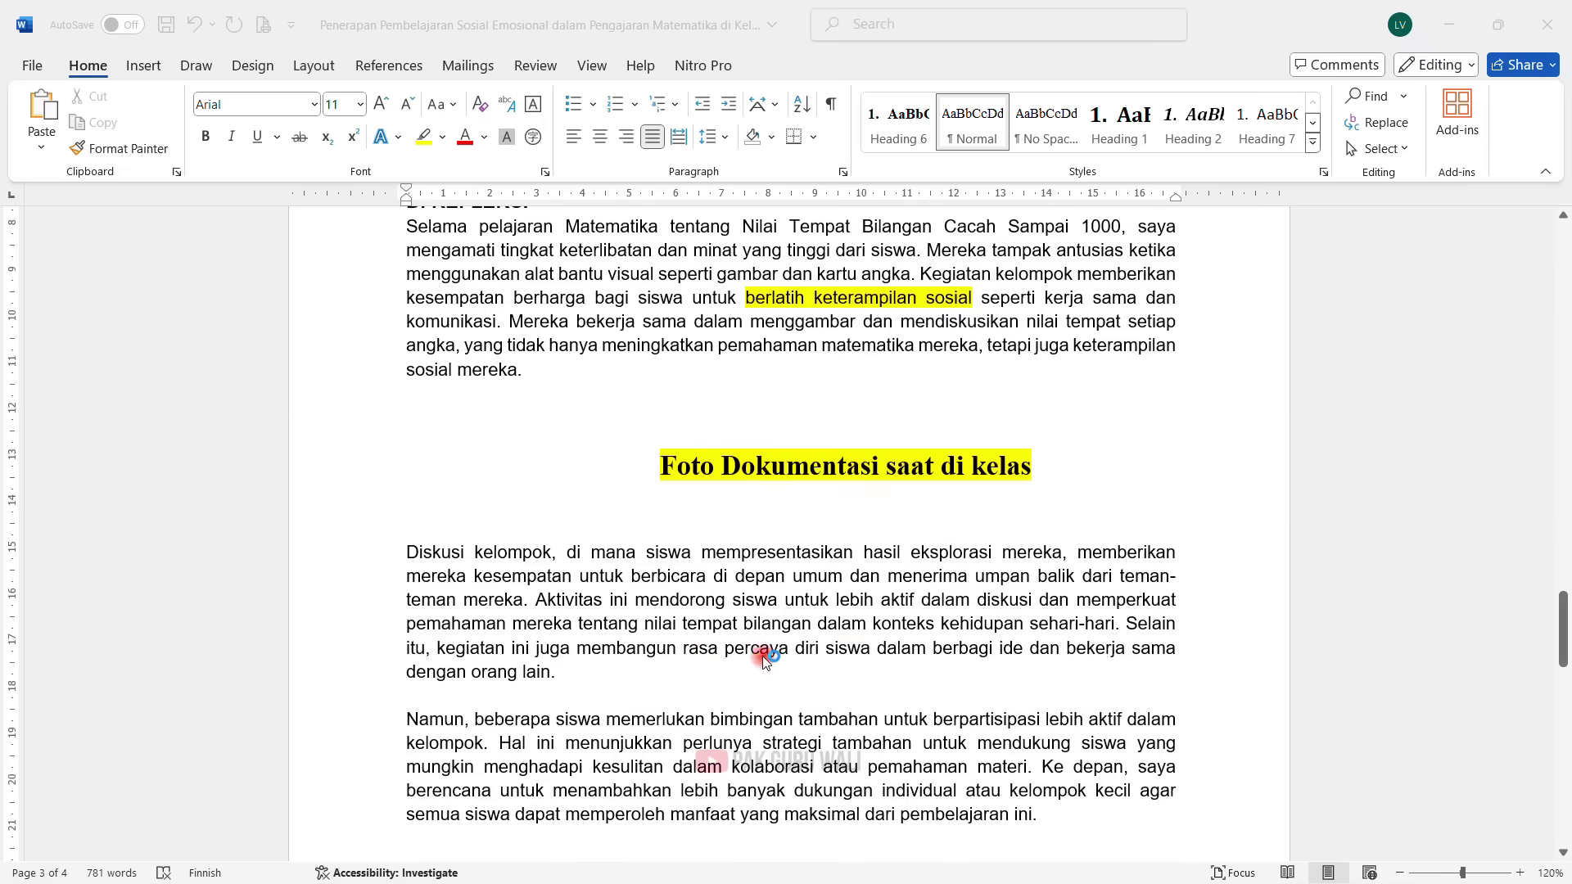
{"action": "scroll", "coordinate": [763, 650], "scroll_direction": "down", "scroll_amount": 2}
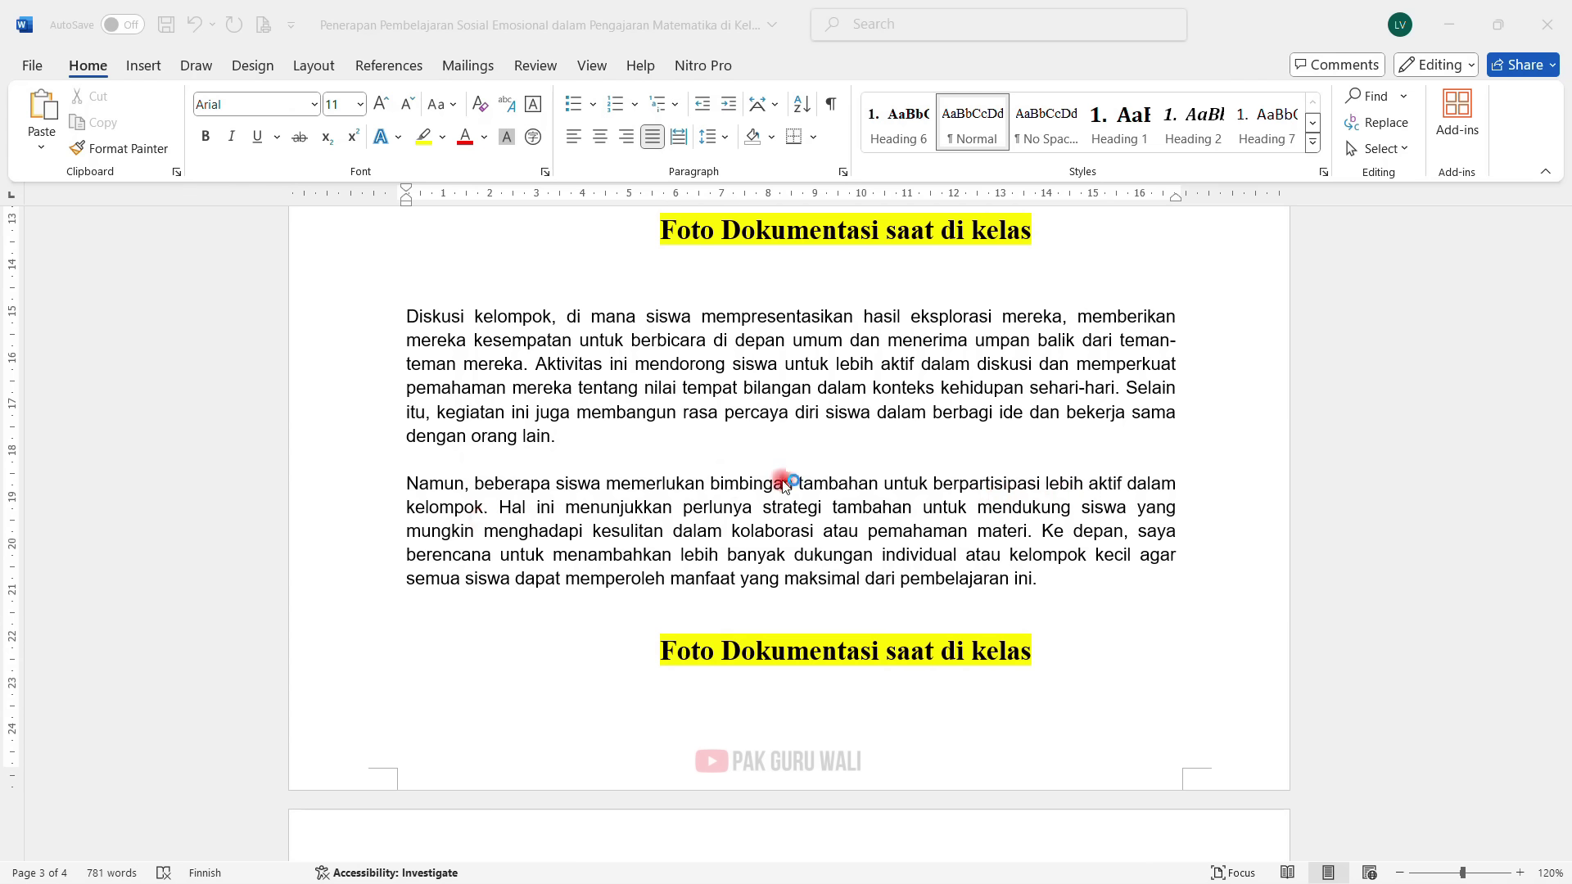
{"action": "left_click", "coordinate": [484, 515]}
{"action": "left_click", "coordinate": [952, 532]}
{"action": "left_click", "coordinate": [576, 540]}
{"action": "left_click", "coordinate": [636, 546]}
{"action": "left_click", "coordinate": [455, 551]}
{"action": "left_click", "coordinate": [581, 587]}
{"action": "left_click", "coordinate": [934, 594]}
{"action": "left_click", "coordinate": [791, 590]}
{"action": "left_click", "coordinate": [974, 653]}
{"action": "left_click", "coordinate": [847, 671]}
{"action": "scroll", "coordinate": [954, 683], "scroll_direction": "down", "scroll_amount": 5}
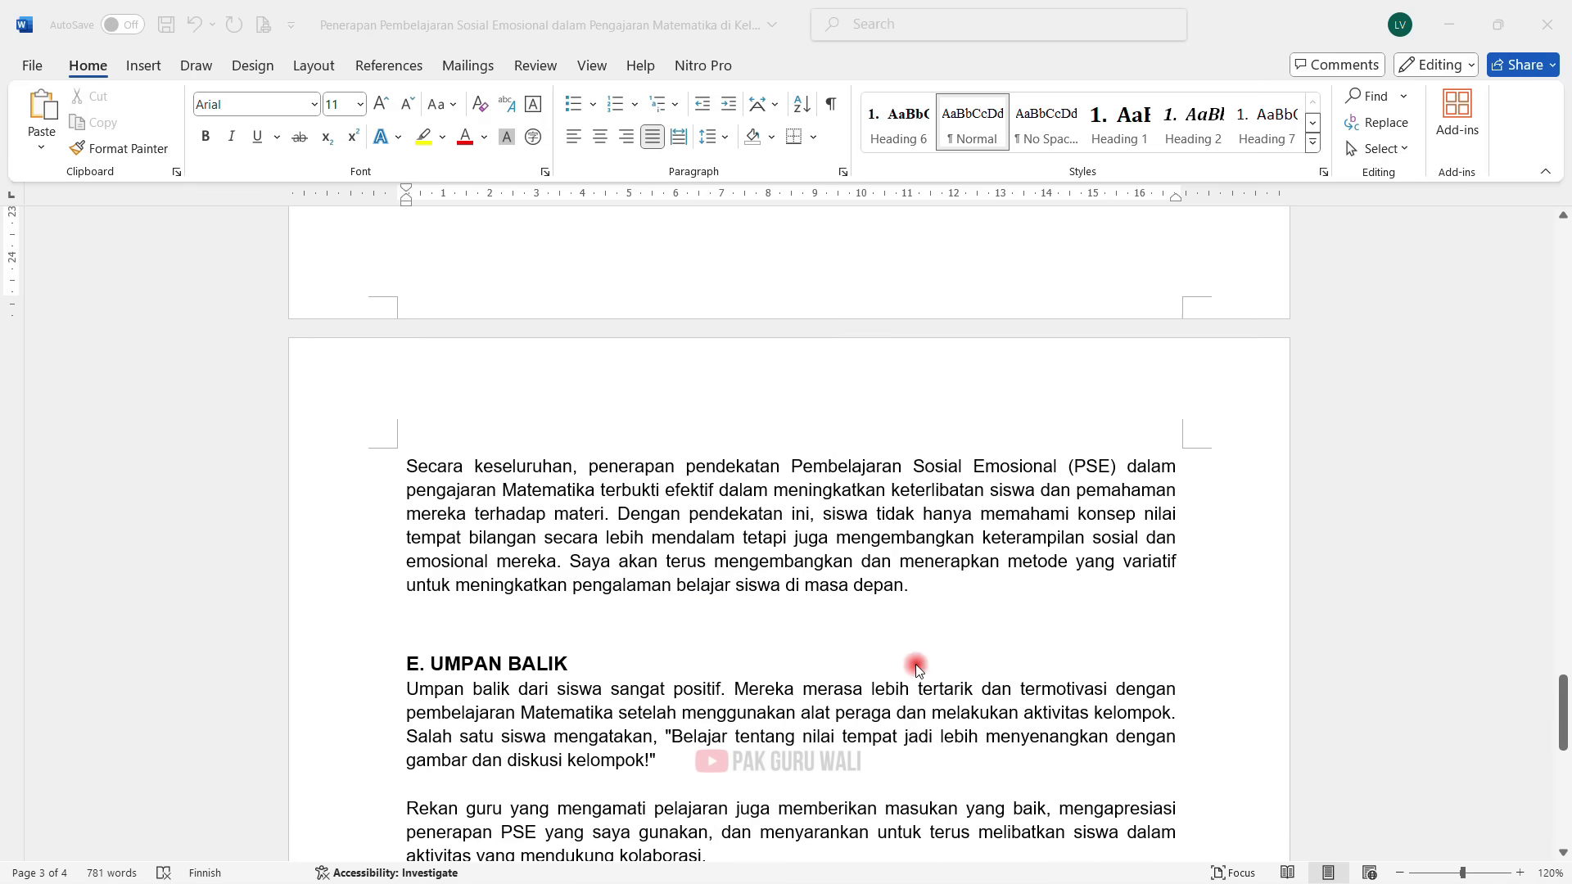
{"action": "scroll", "coordinate": [786, 391], "scroll_direction": "down", "scroll_amount": 2}
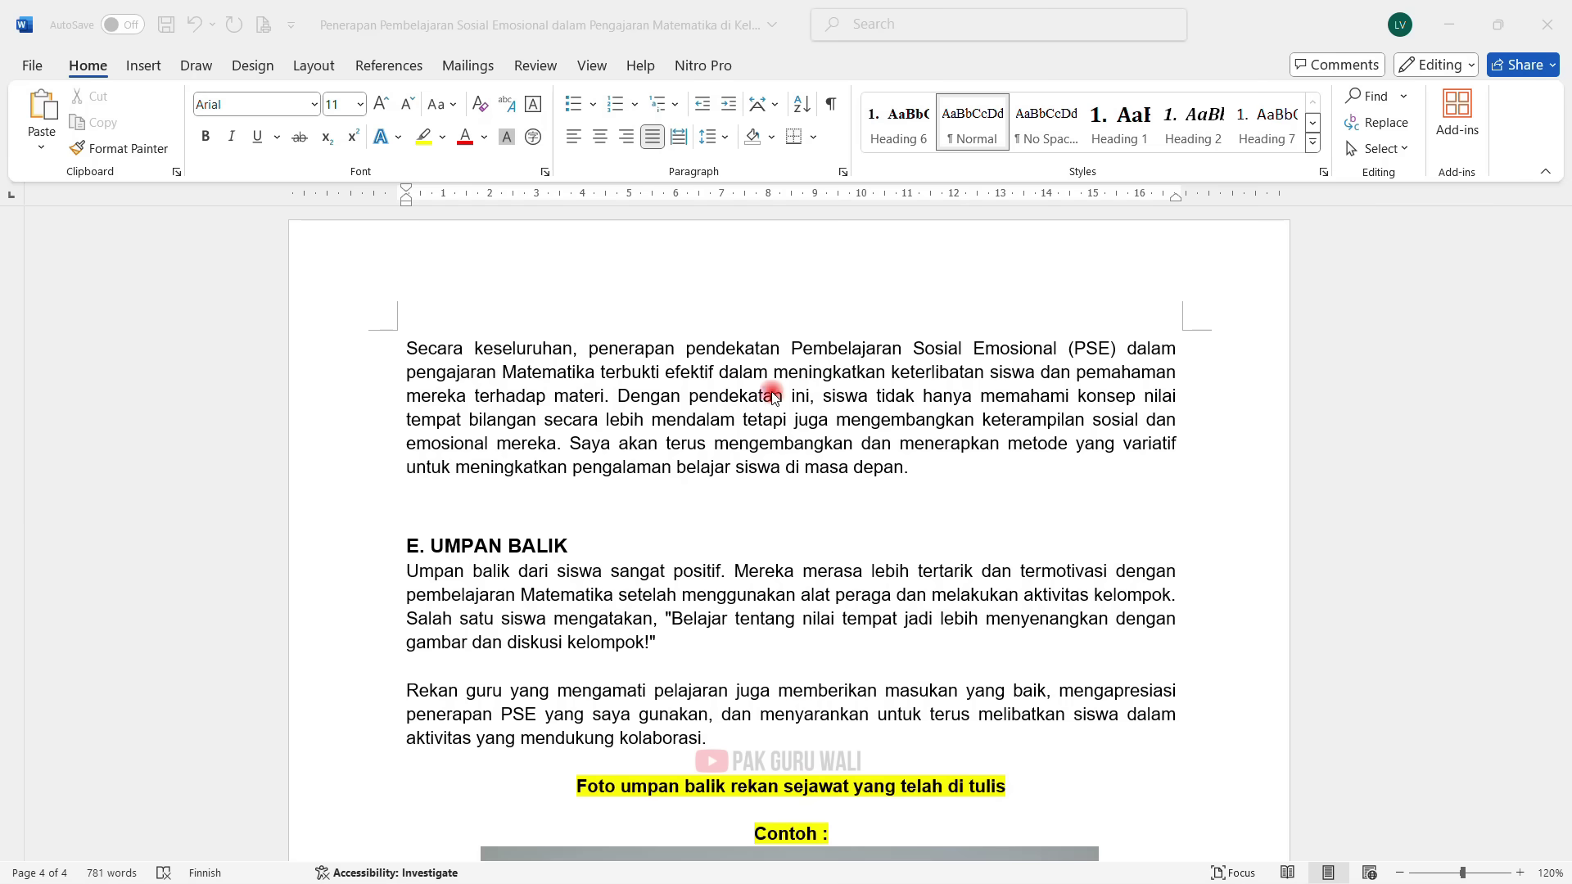
Revisit where the Foto Dokumentasi placeholders sit in the Refleksi section, and continue on to section E, Umpan Balik
{"action": "scroll", "coordinate": [774, 385], "scroll_direction": "up", "scroll_amount": 6}
{"action": "scroll", "coordinate": [778, 407], "scroll_direction": "up", "scroll_amount": 5}
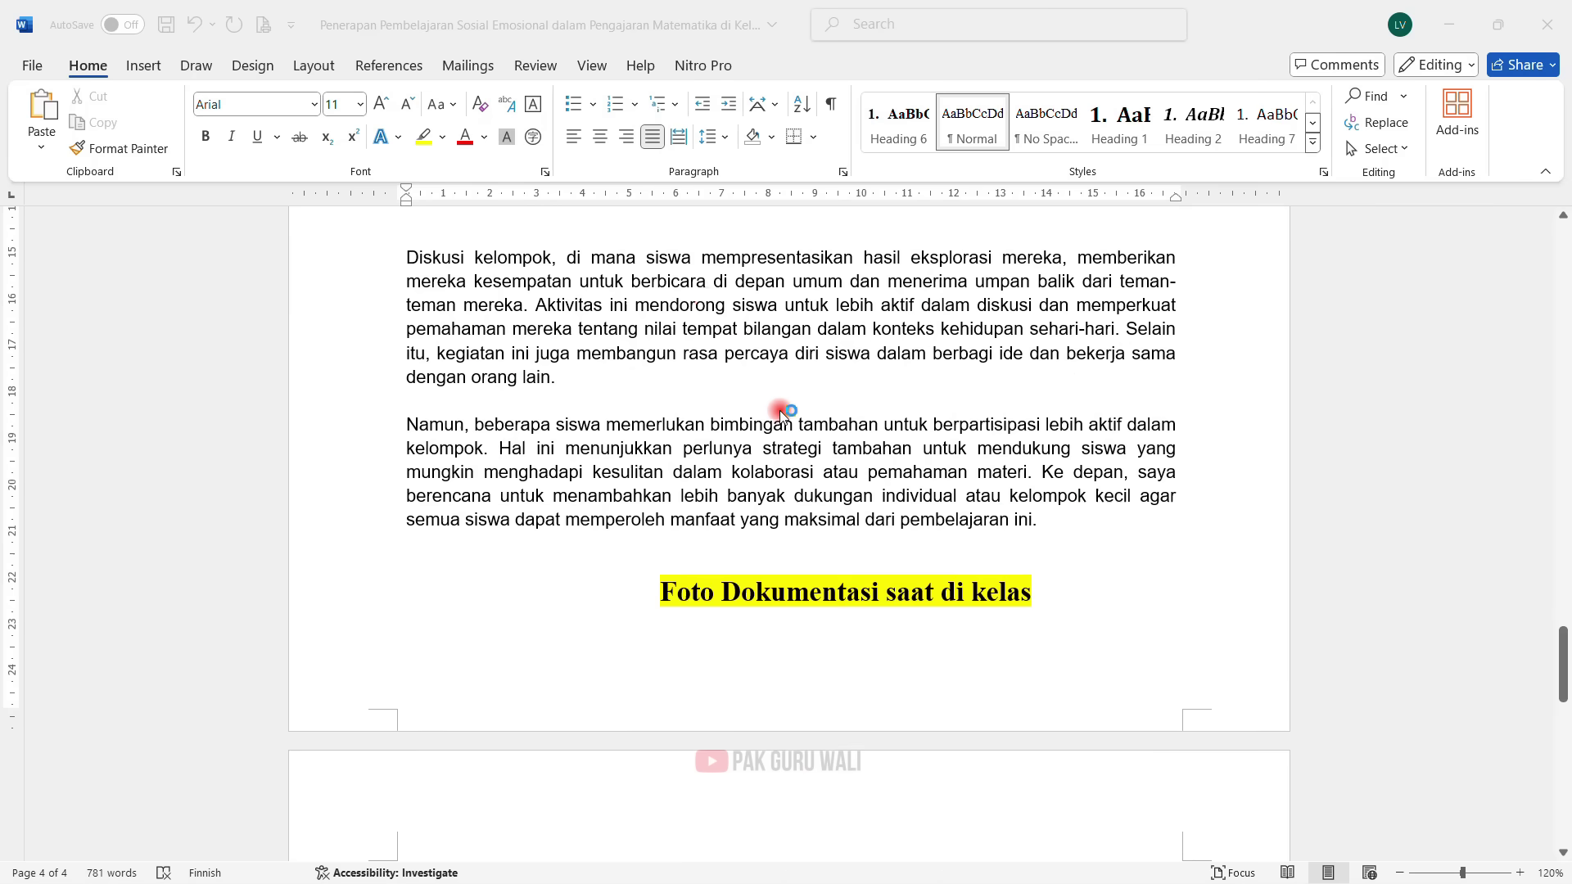
{"action": "scroll", "coordinate": [753, 514], "scroll_direction": "up", "scroll_amount": 5}
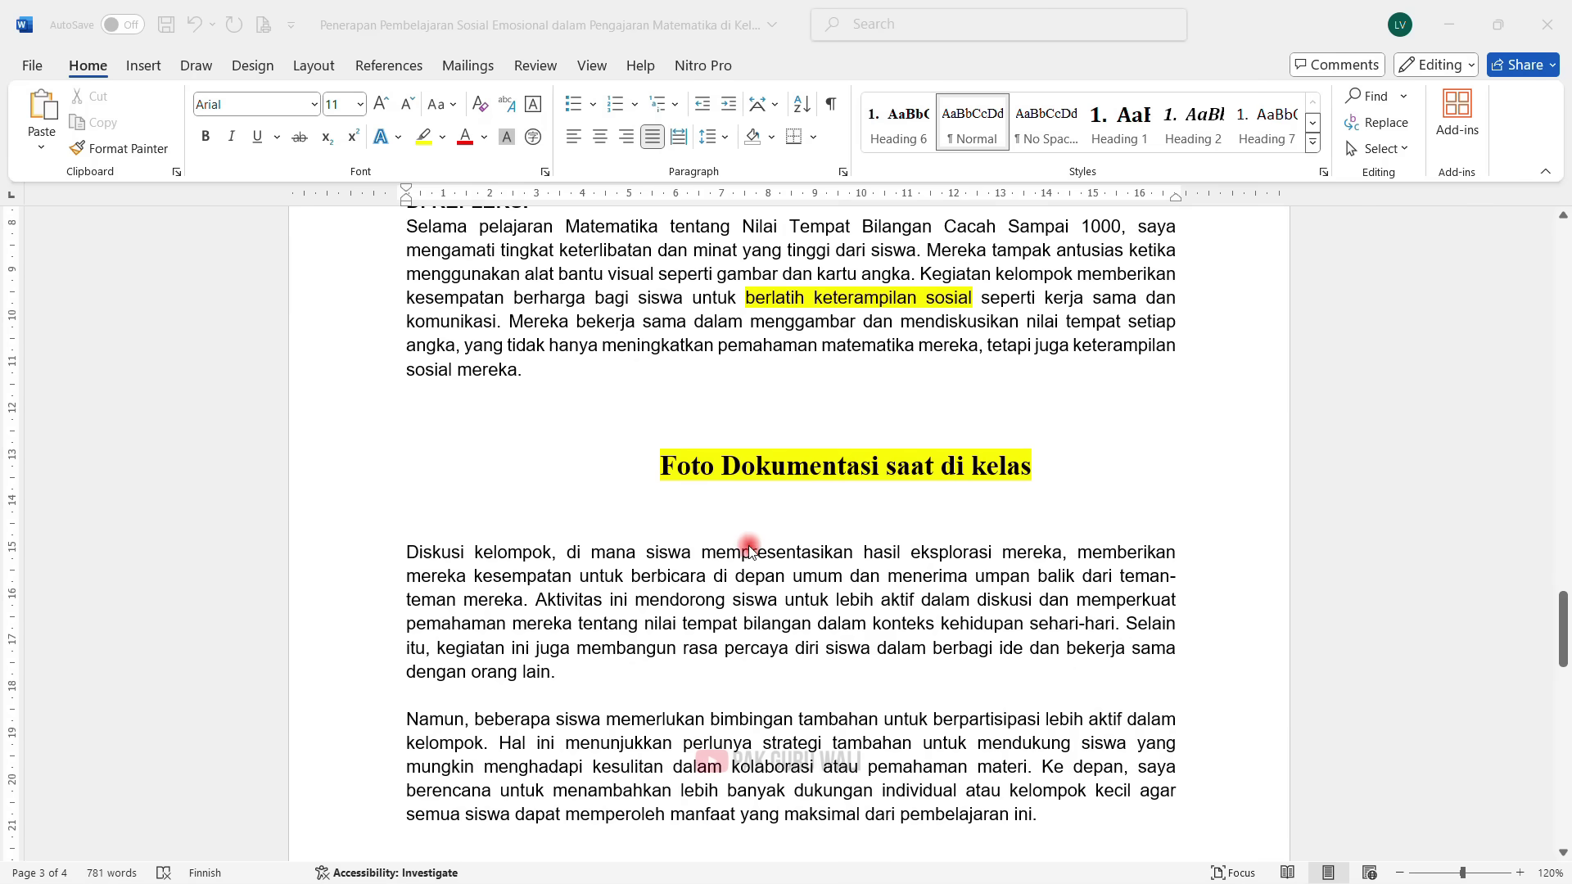
{"action": "scroll", "coordinate": [751, 567], "scroll_direction": "down", "scroll_amount": 2}
{"action": "scroll", "coordinate": [745, 565], "scroll_direction": "down", "scroll_amount": 8}
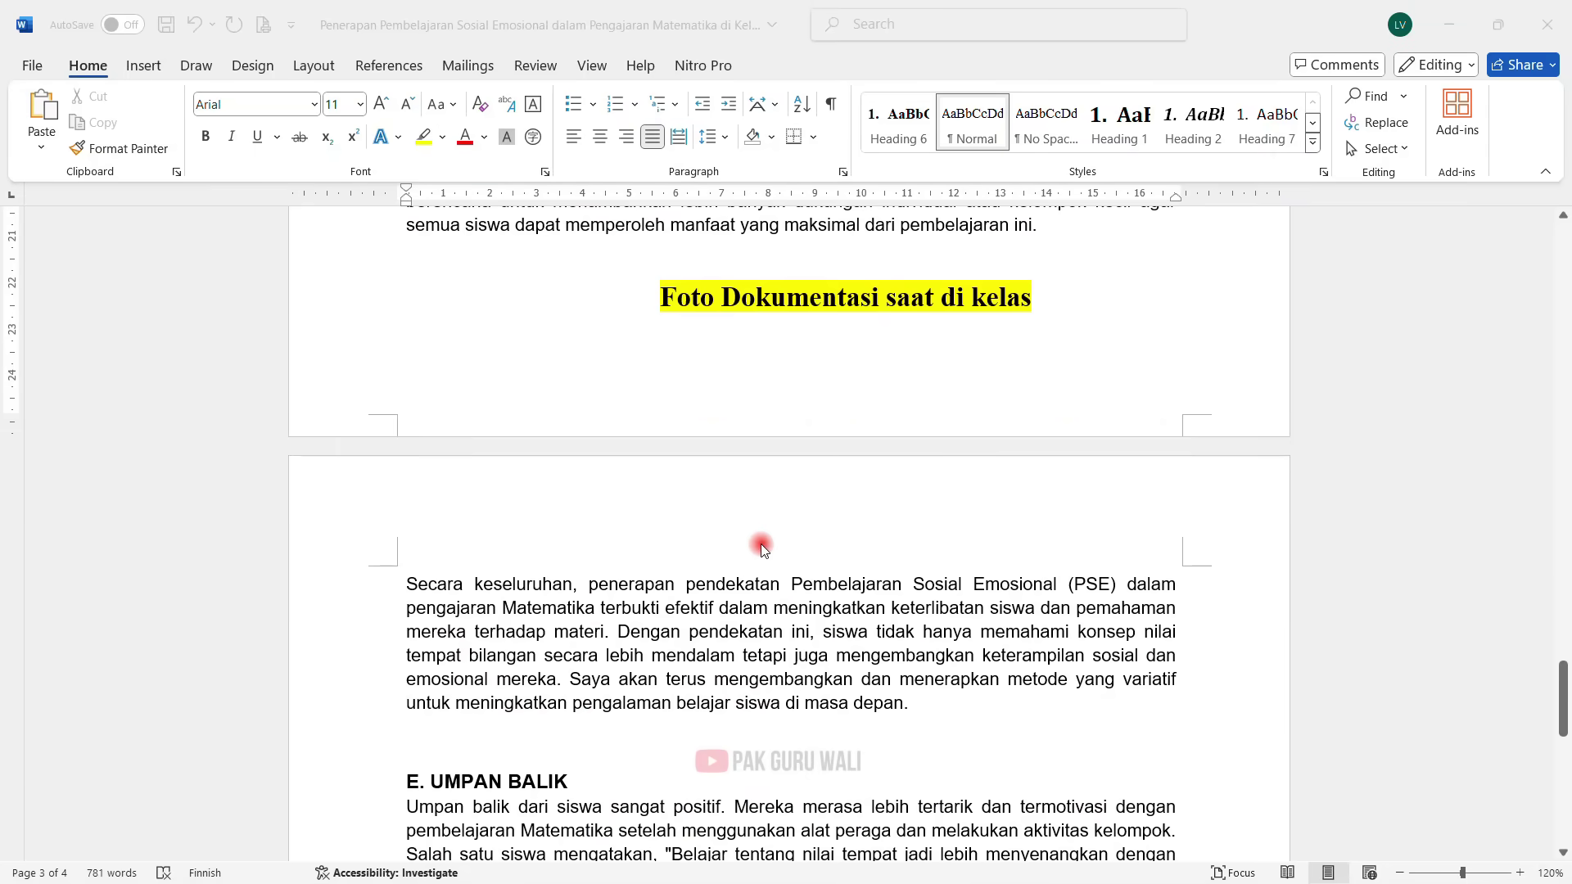
{"action": "scroll", "coordinate": [745, 544], "scroll_direction": "down", "scroll_amount": 7}
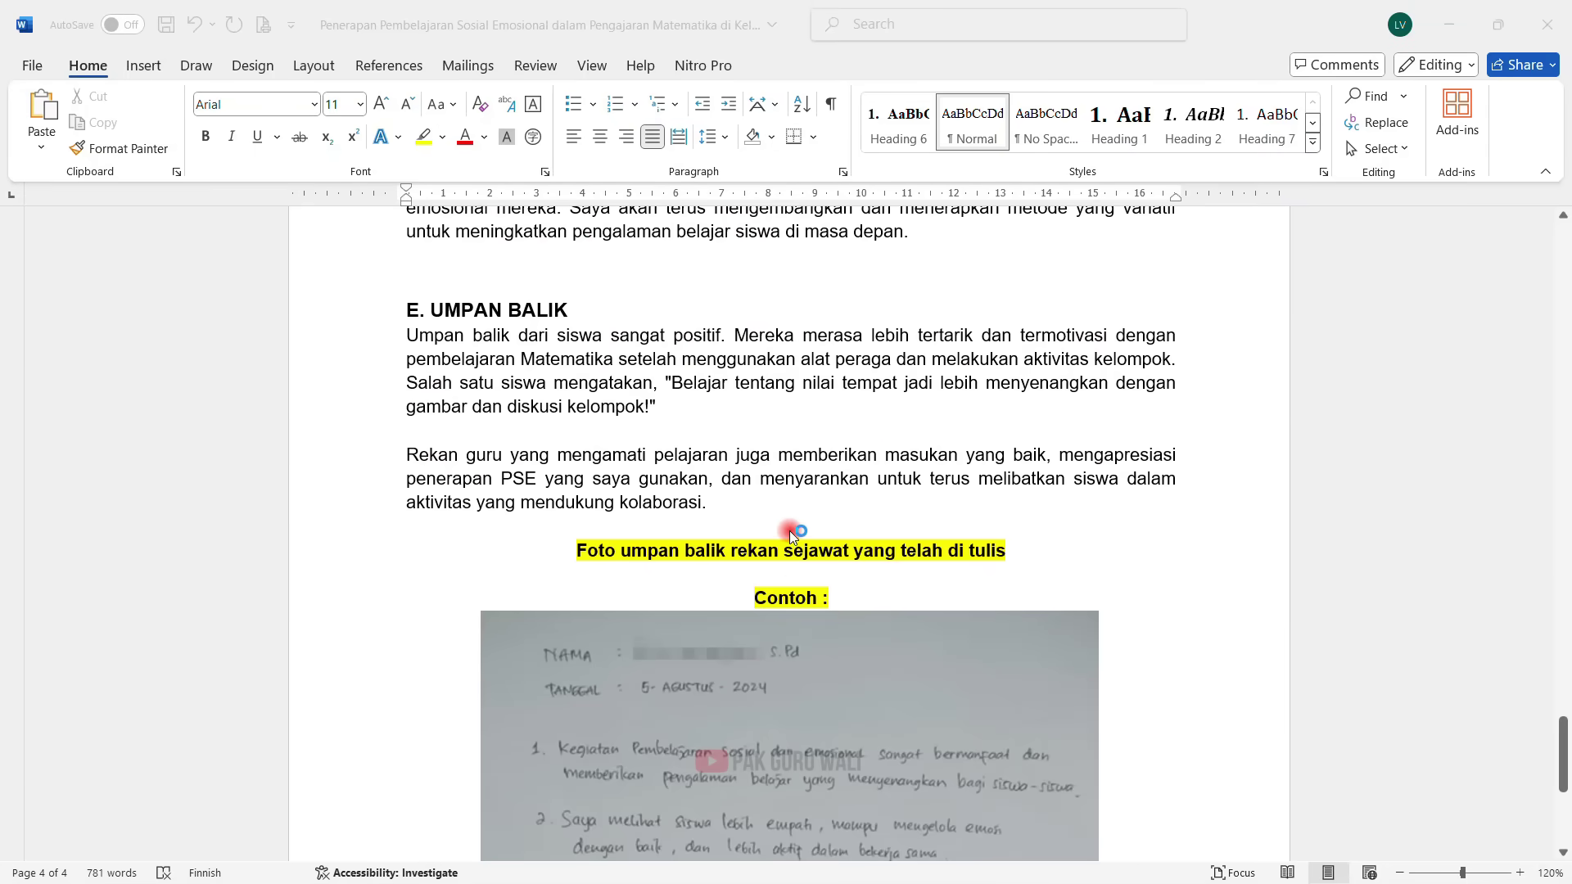
Highlight in yellow the student's quote from "Belajar tentang nilai tempat" to its end and the phrase "Rekan guru yang mengamati pelajaran" in section E, Umpan Balik
{"action": "scroll", "coordinate": [789, 531], "scroll_direction": "down", "scroll_amount": 1}
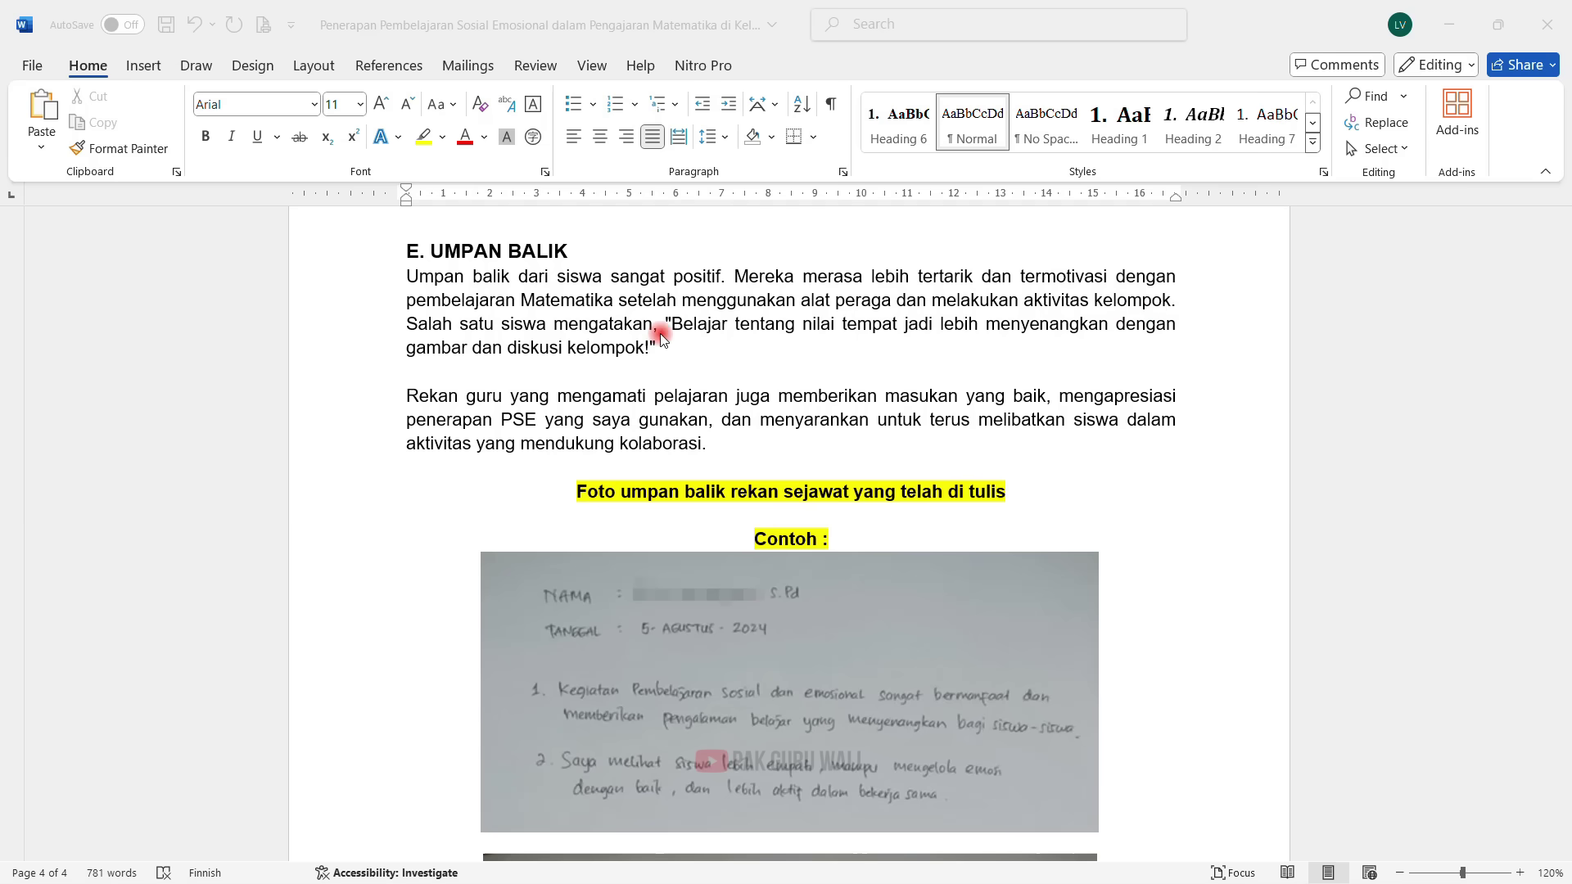
{"action": "left_click", "coordinate": [423, 137]}
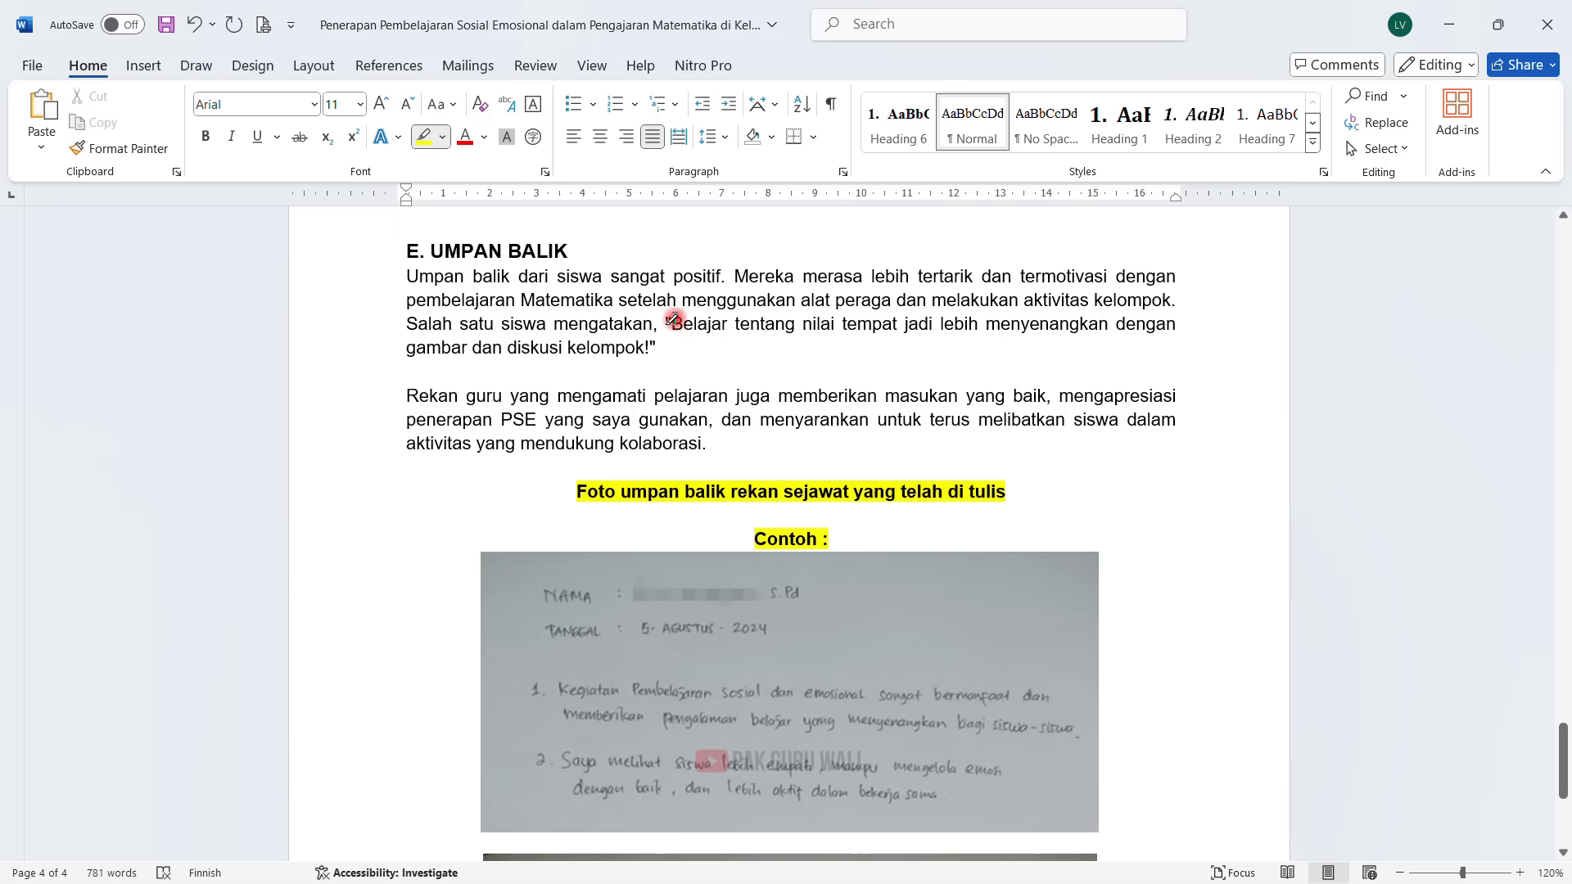
{"action": "mouse_move", "coordinate": [673, 320]}
{"action": "left_mouse_down"}
{"action": "mouse_move", "coordinate": [817, 322]}
{"action": "mouse_move", "coordinate": [544, 351]}
{"action": "mouse_move", "coordinate": [655, 350]}
{"action": "left_mouse_up"}
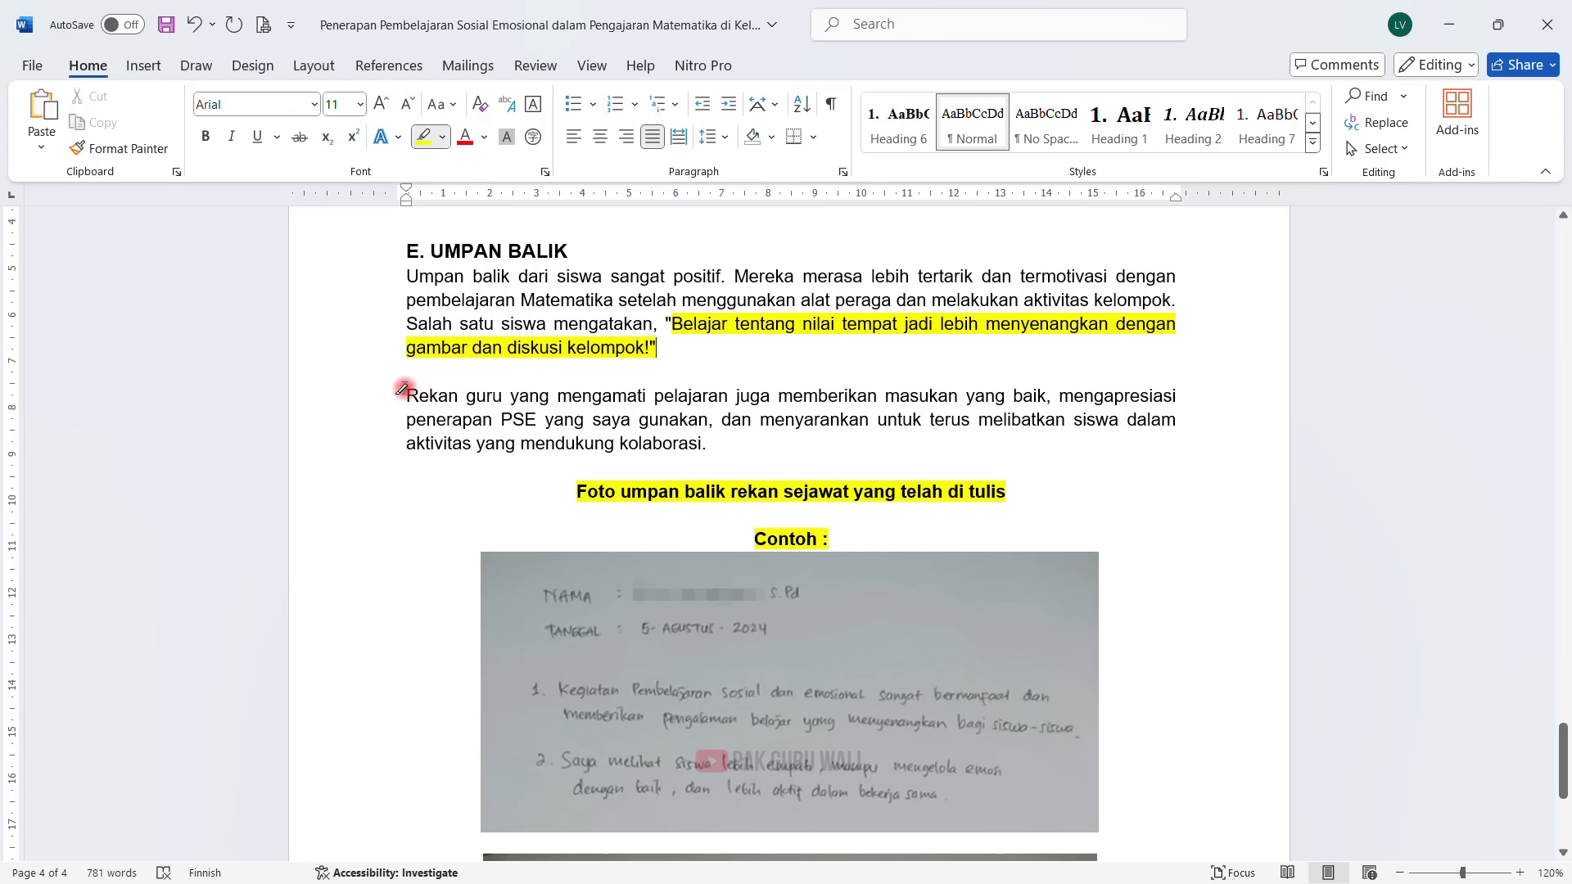
{"action": "left_click_drag", "start_coordinate": [410, 394], "coordinate": [696, 396]}
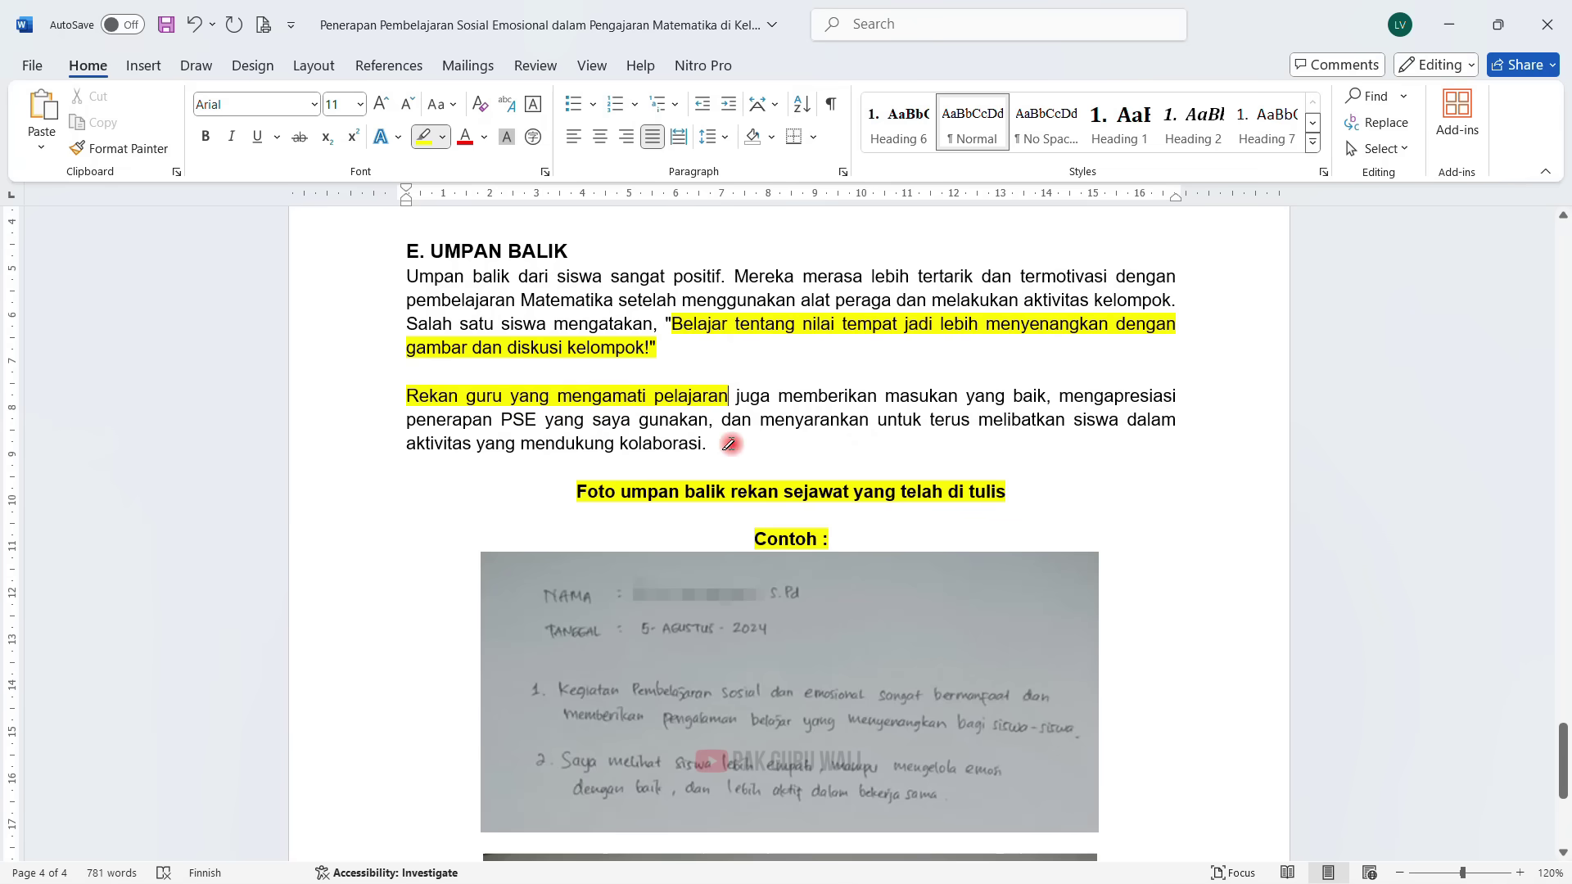
Examine the example photos of colleagues' handwritten feedback under Contoh in the Umpan Balik section
{"action": "scroll", "coordinate": [712, 409], "scroll_direction": "down", "scroll_amount": 1}
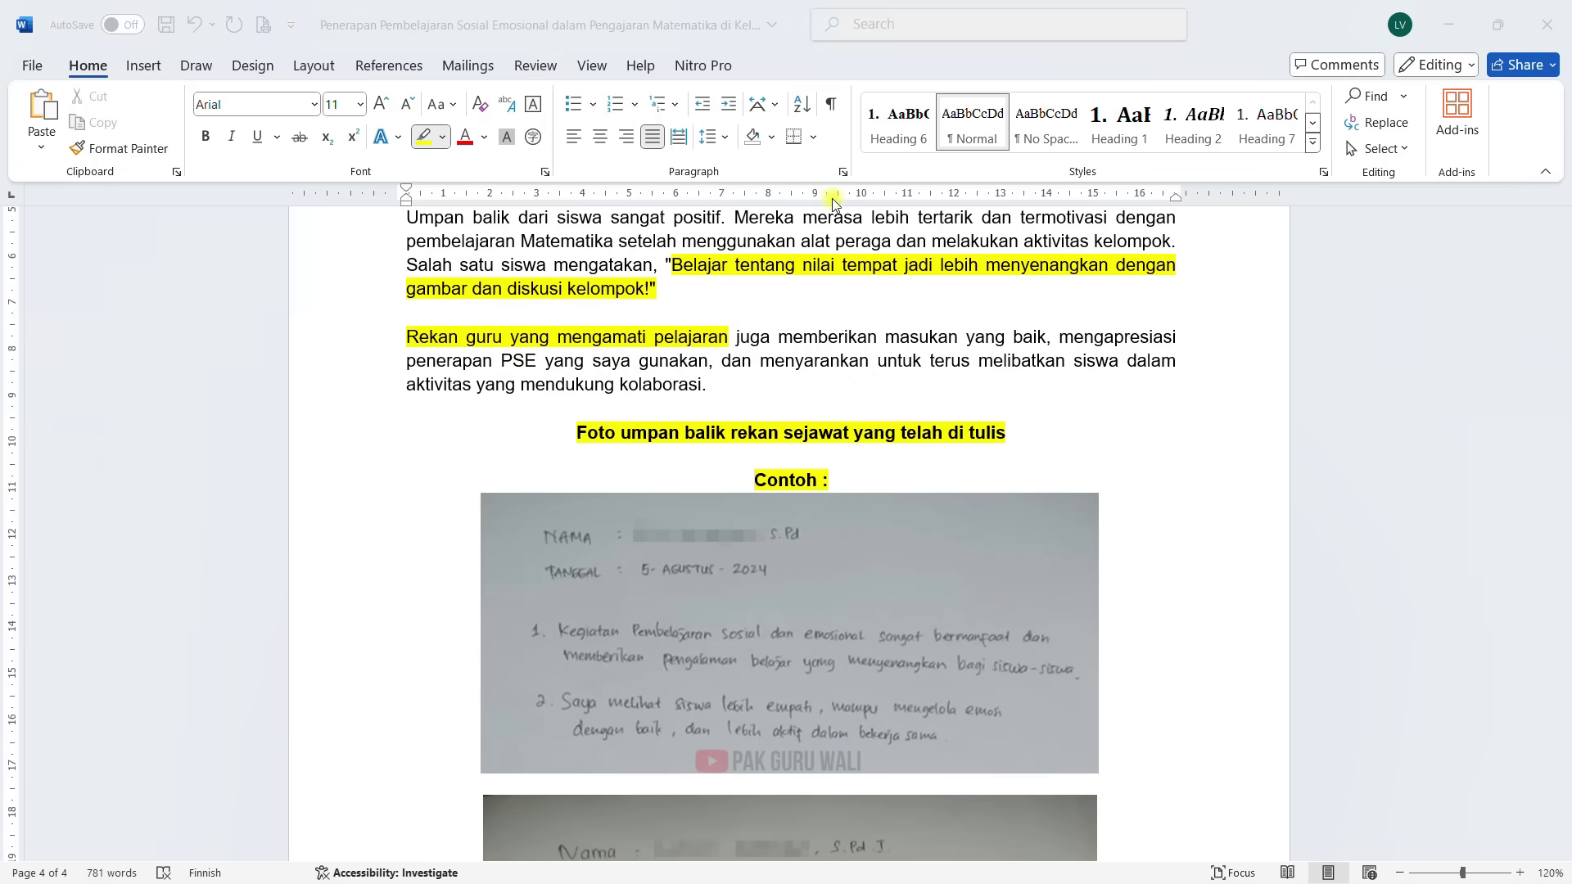
{"action": "scroll", "coordinate": [900, 465], "scroll_direction": "down", "scroll_amount": 3}
{"action": "scroll", "coordinate": [829, 405], "scroll_direction": "down", "scroll_amount": 1}
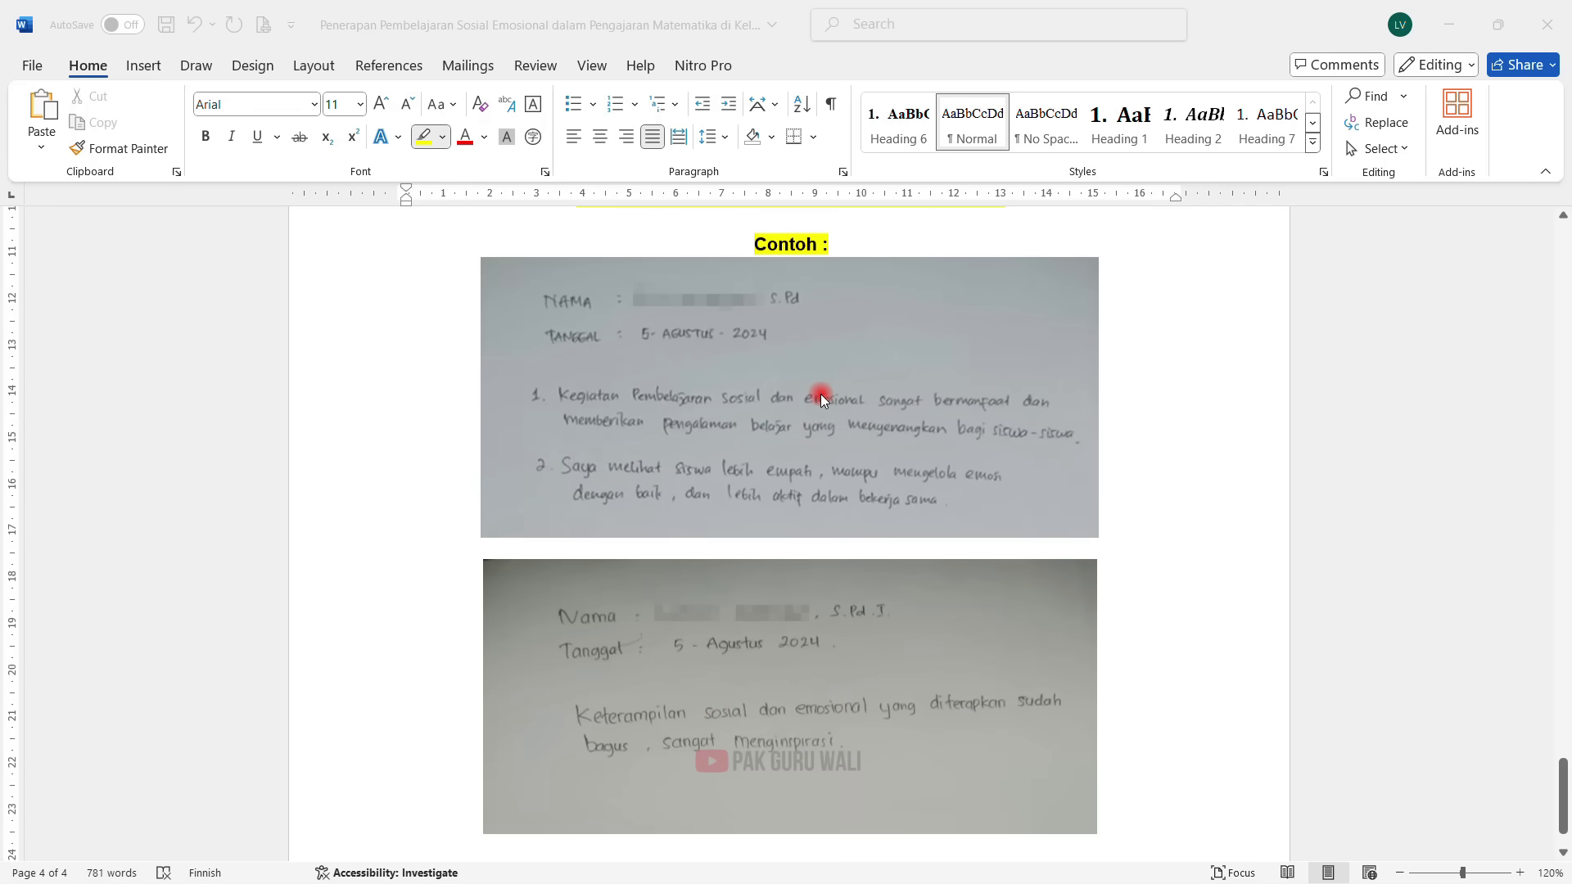